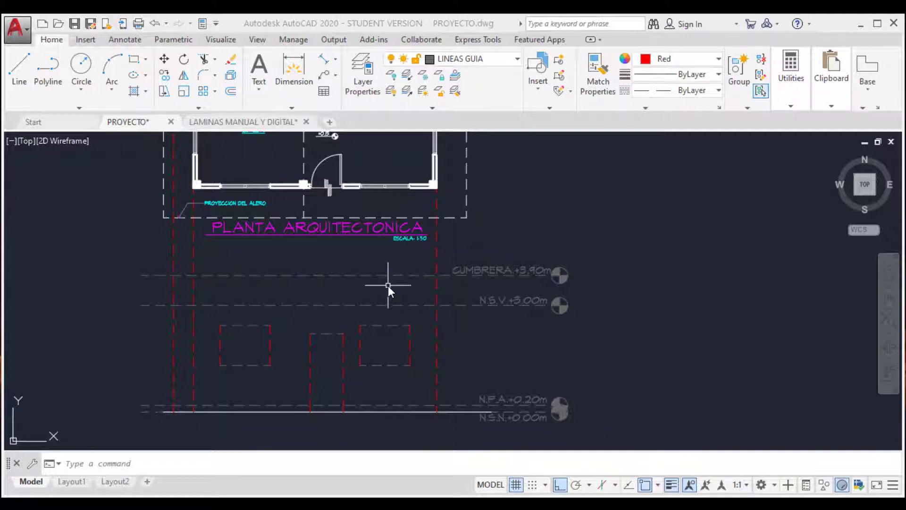
Step: Examine the ridge line and the eave projection outline at the lower part of the architectural plan
key(ctrl+z)
click(298, 250)
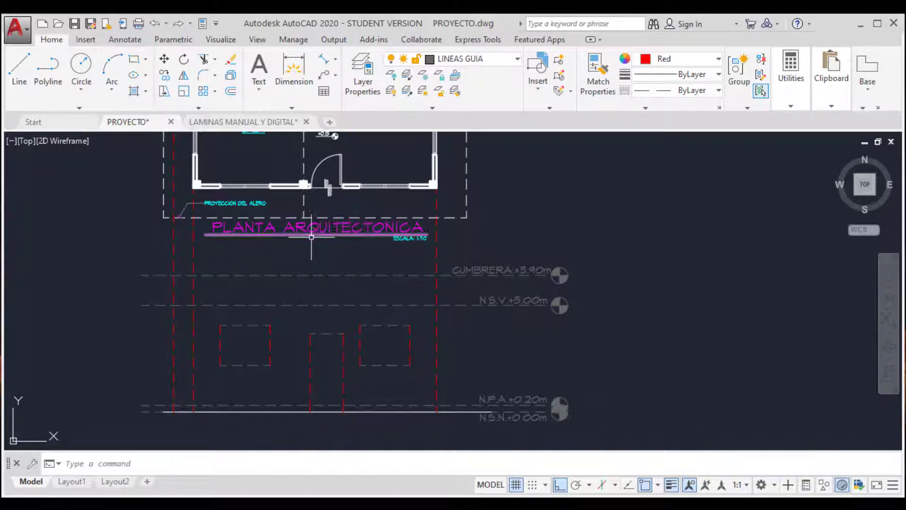
scroll(311, 198, up, 4)
click(311, 214)
click(278, 205)
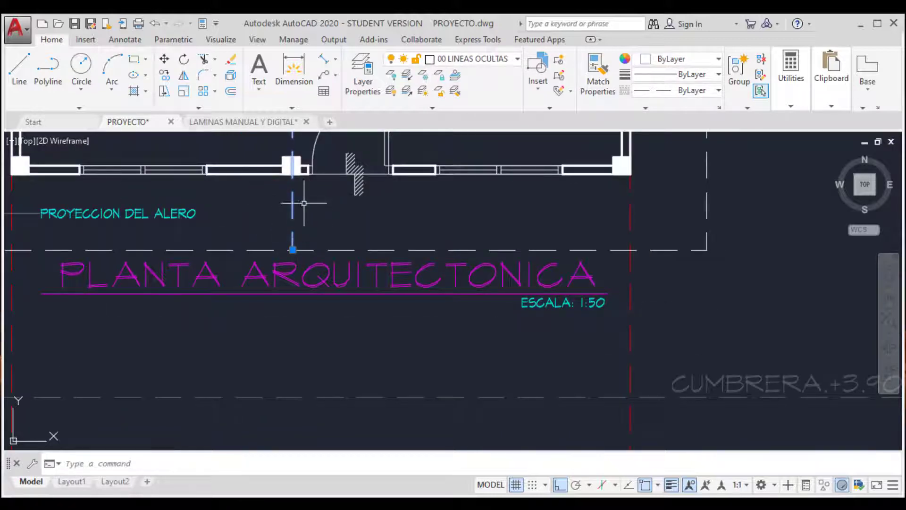
scroll(326, 201, down, 4)
key(Escape)
scroll(217, 244, up, 2)
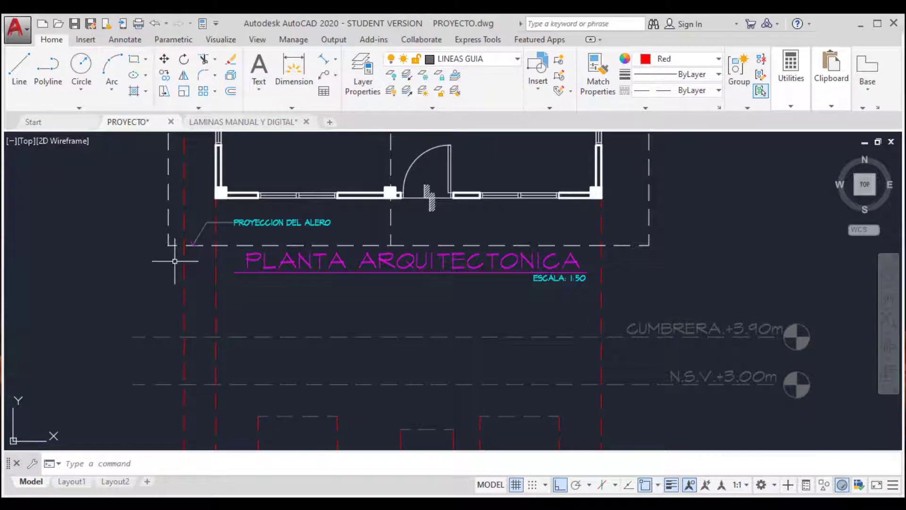
click(168, 238)
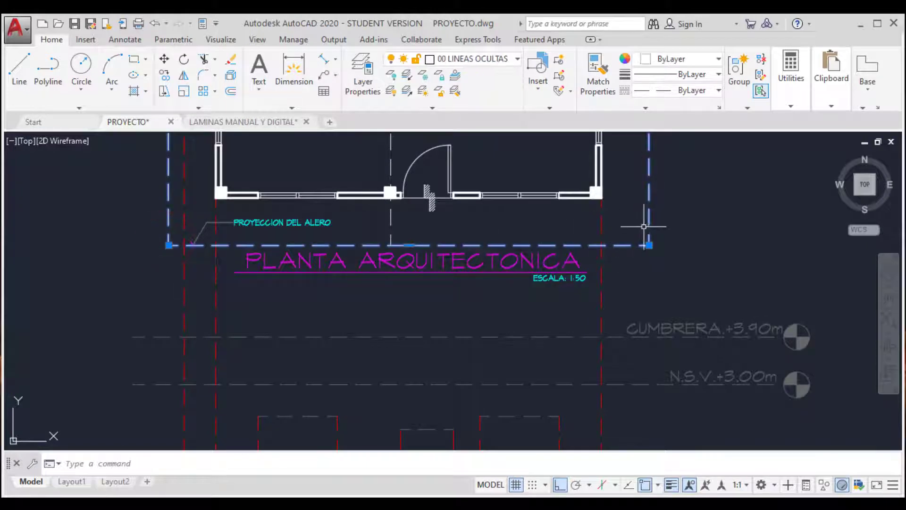
key(Escape)
scroll(303, 279, down, 2)
middle_drag(280, 289, 246, 245)
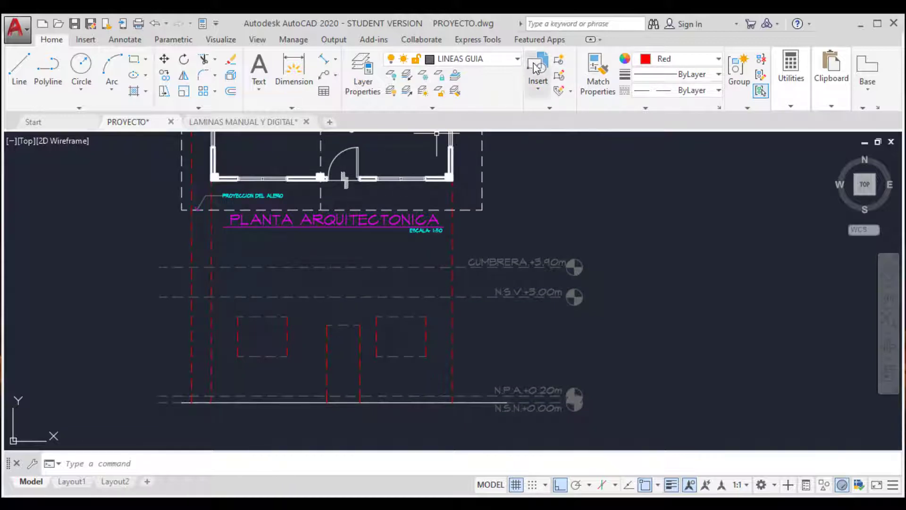
Step: Make layer 0 current and set the drawing color to ByLayer
click(516, 59)
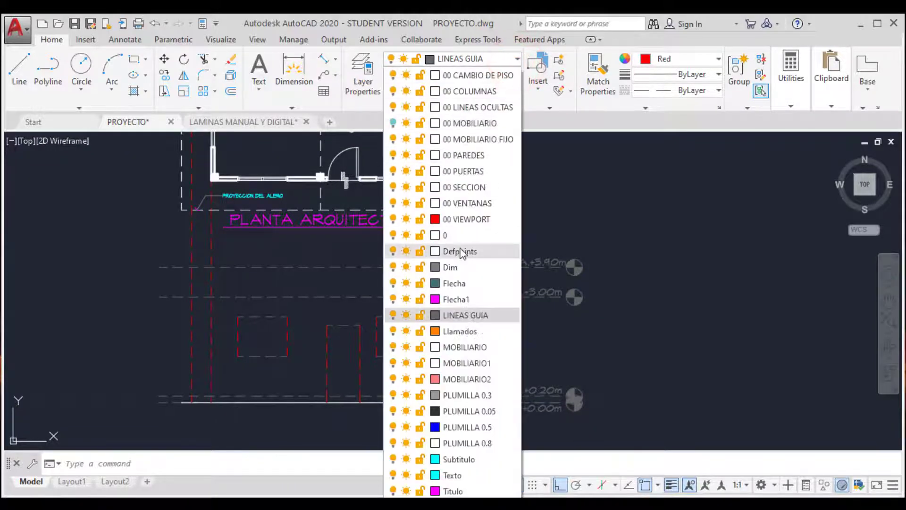
click(454, 235)
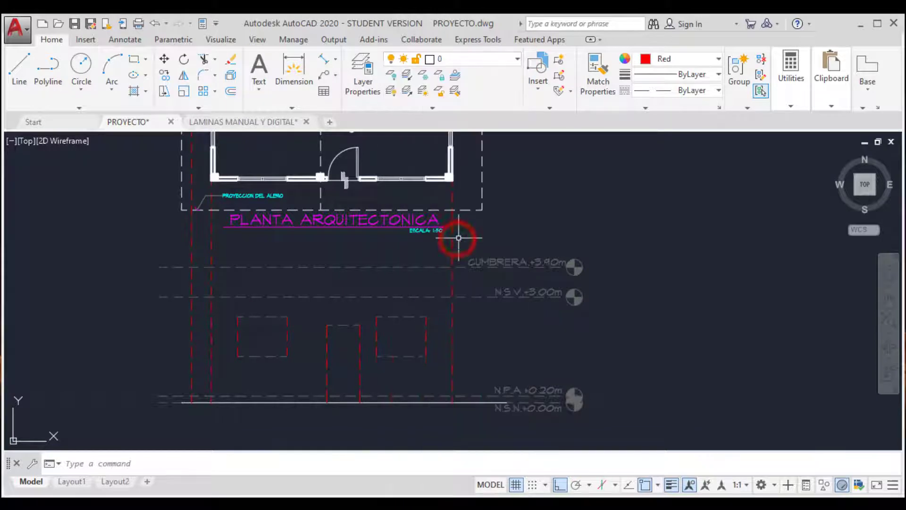
click(716, 60)
click(693, 73)
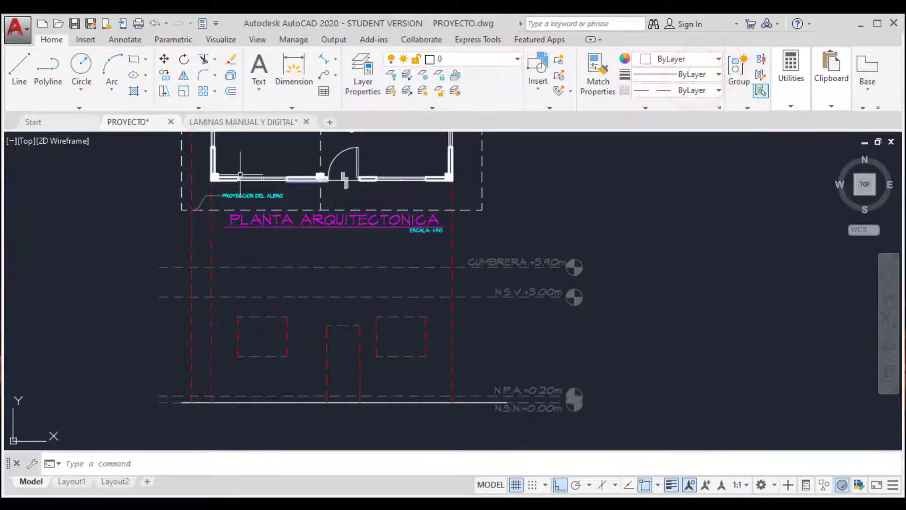
Step: Draw a vertical projection line from the eave outline's lower left corner down to just above the elevation's ground line
click(19, 72)
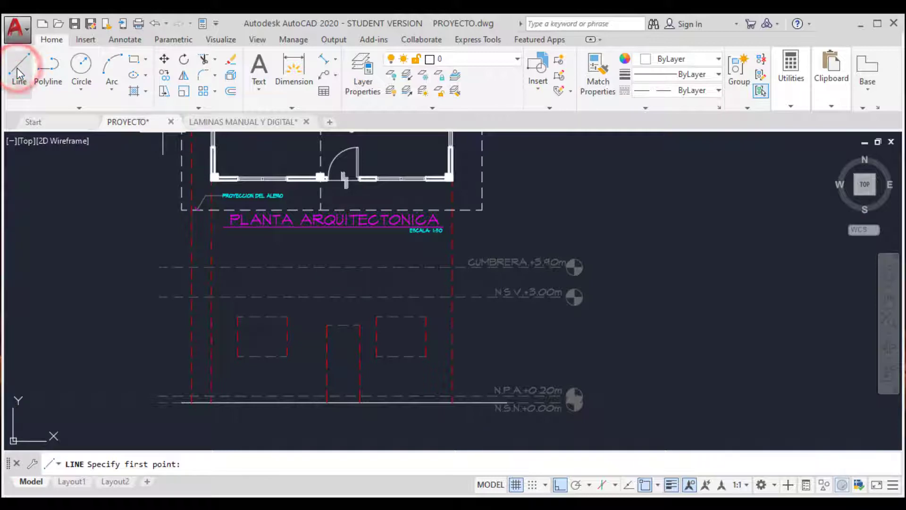
click(179, 209)
click(168, 374)
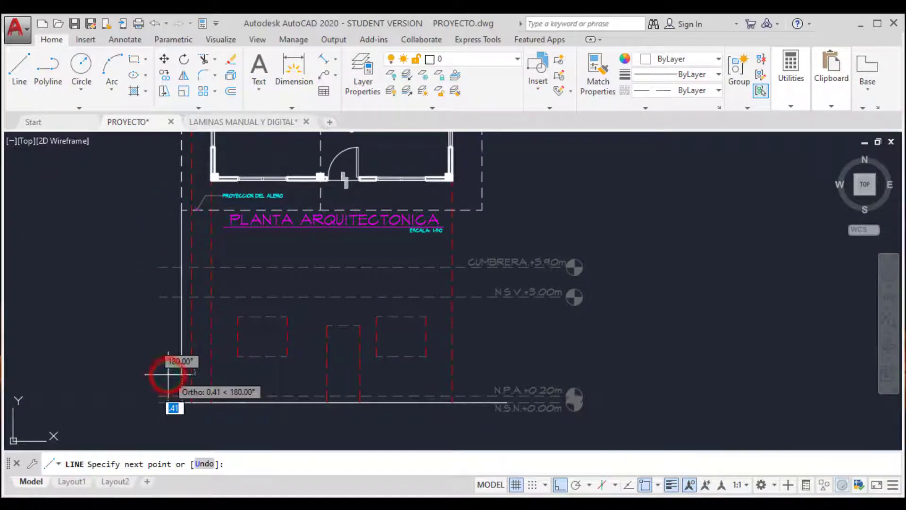
key(Escape)
Step: Copy the vertical projection line to the lower end of the plan's ridge line and to the eave outline's lower right corner
click(182, 242)
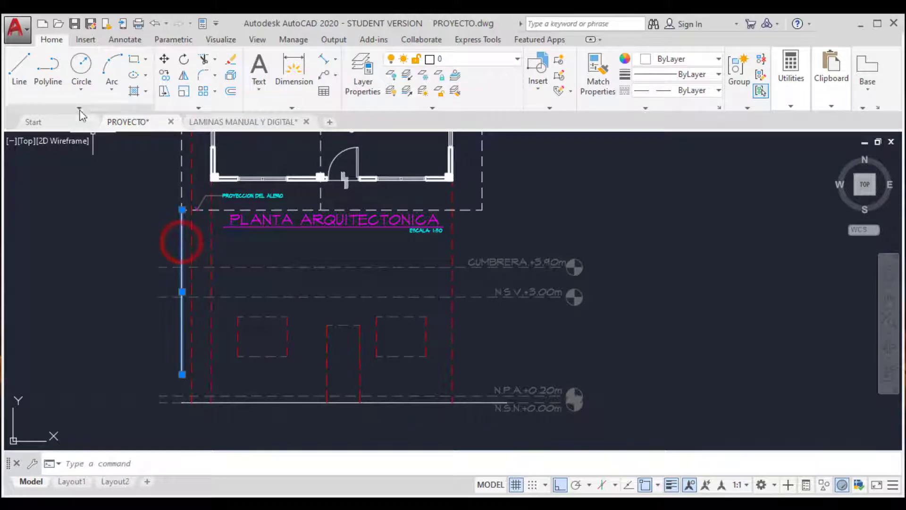
click(166, 75)
click(182, 209)
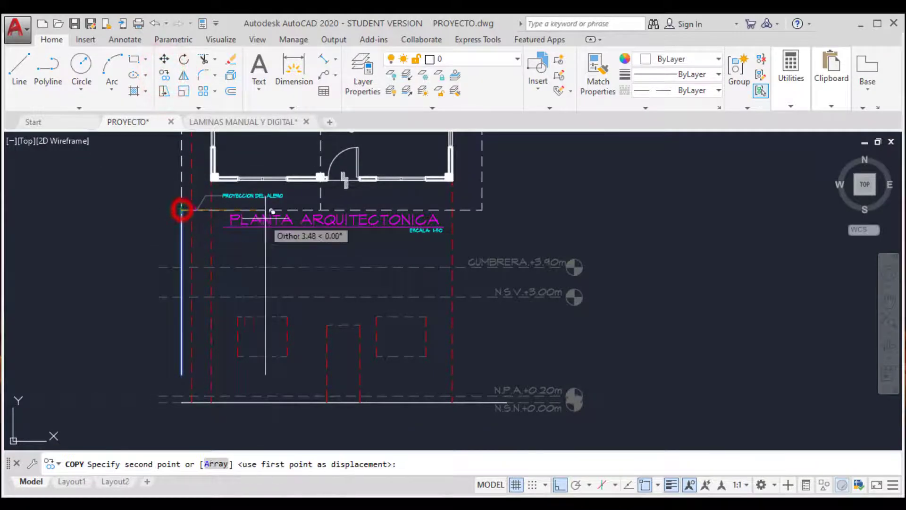
click(320, 209)
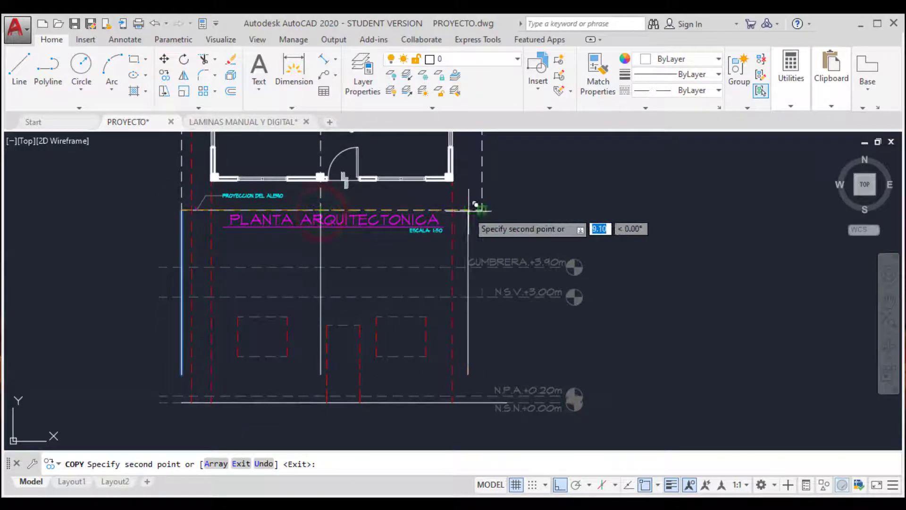
click(482, 209)
key(Return)
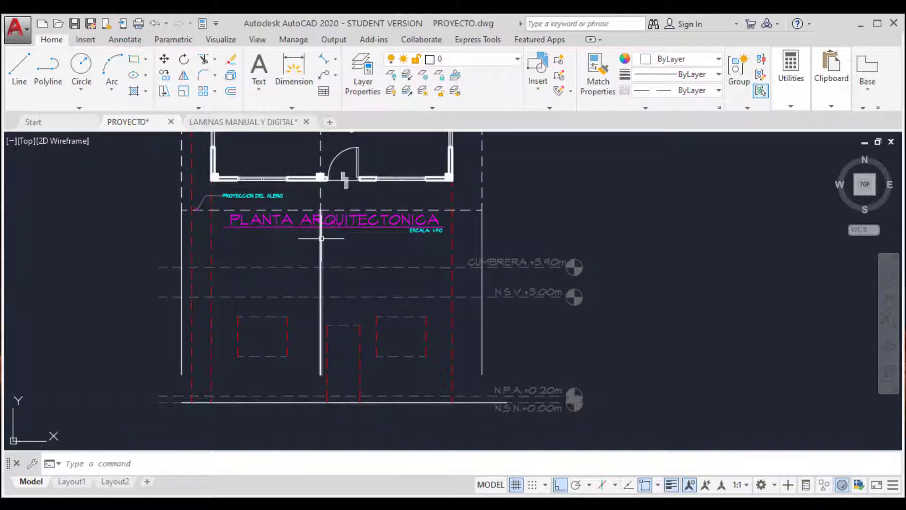
Step: Offset the N.P.A. +0.20m level line upward by 3.58
mouse_move(322, 238)
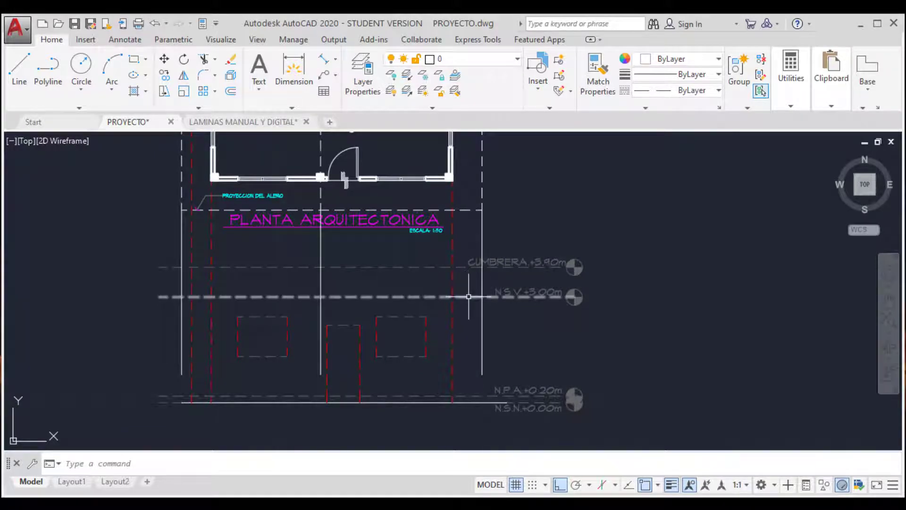
mouse_move(469, 297)
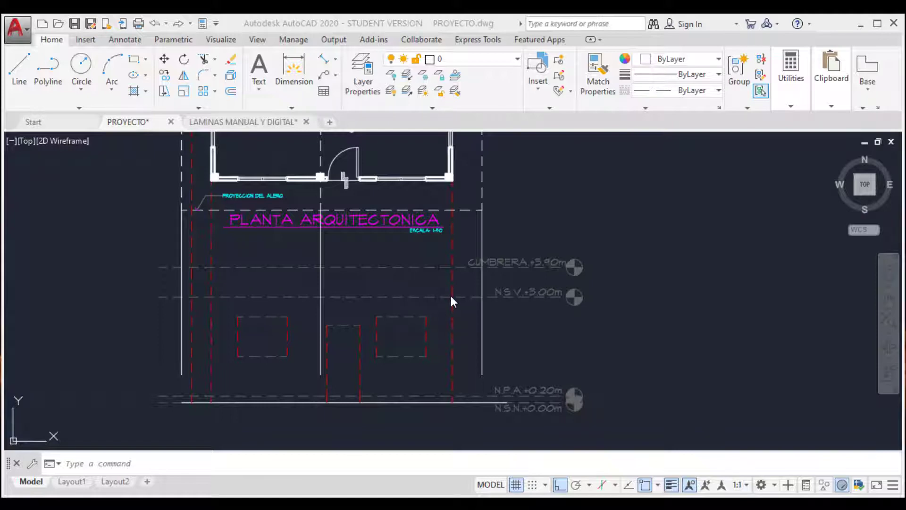
click(335, 396)
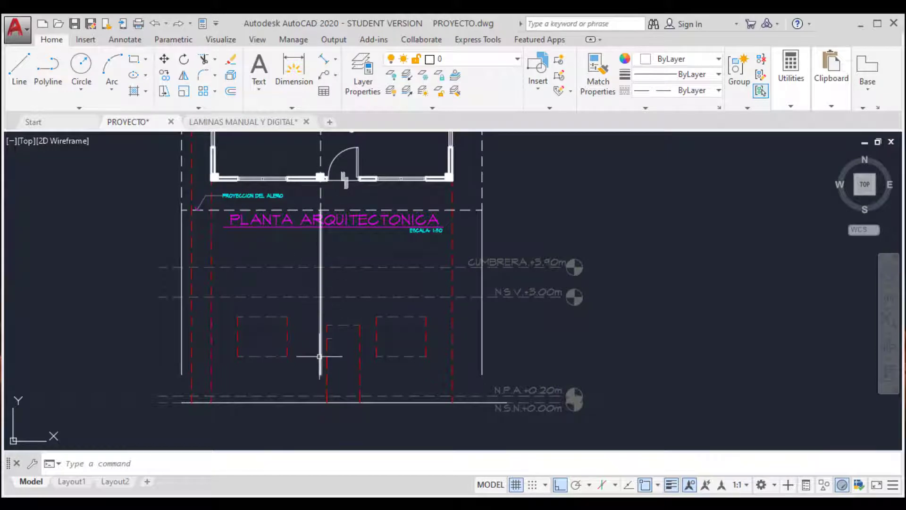
key(Return)
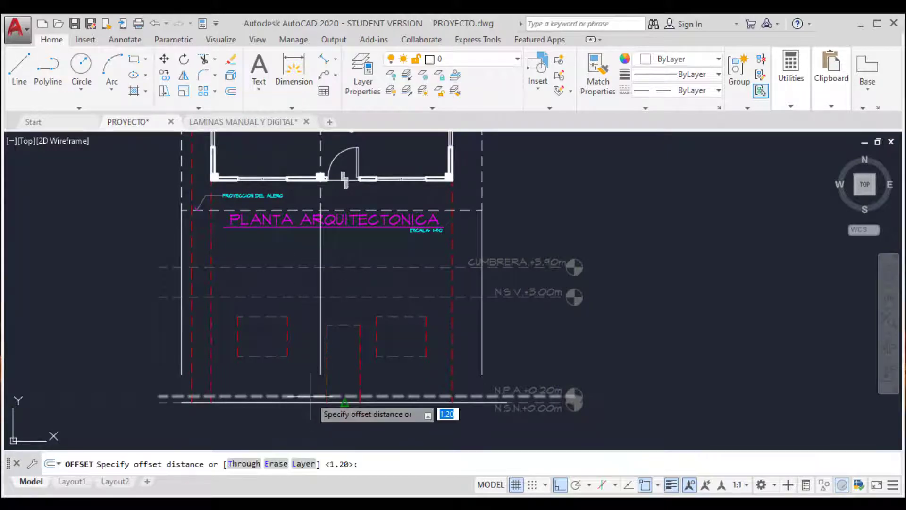
text(3.58)
key(Return)
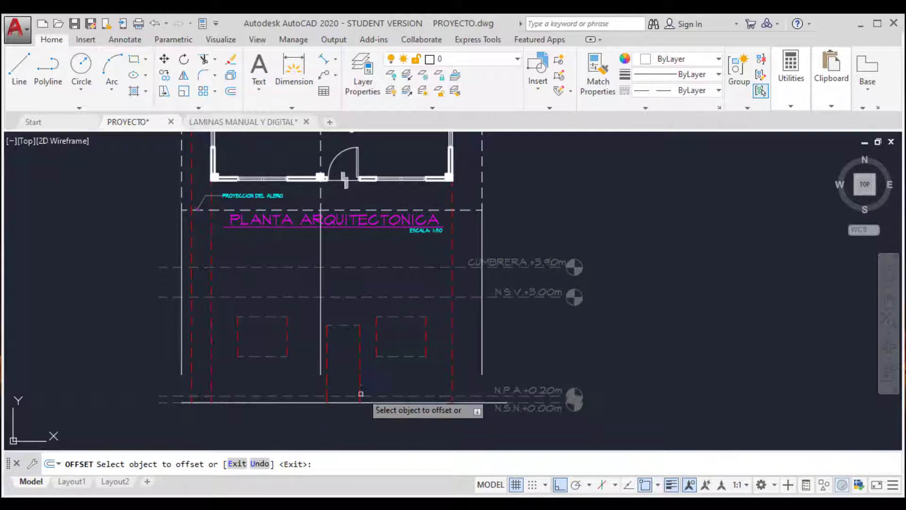
click(342, 397)
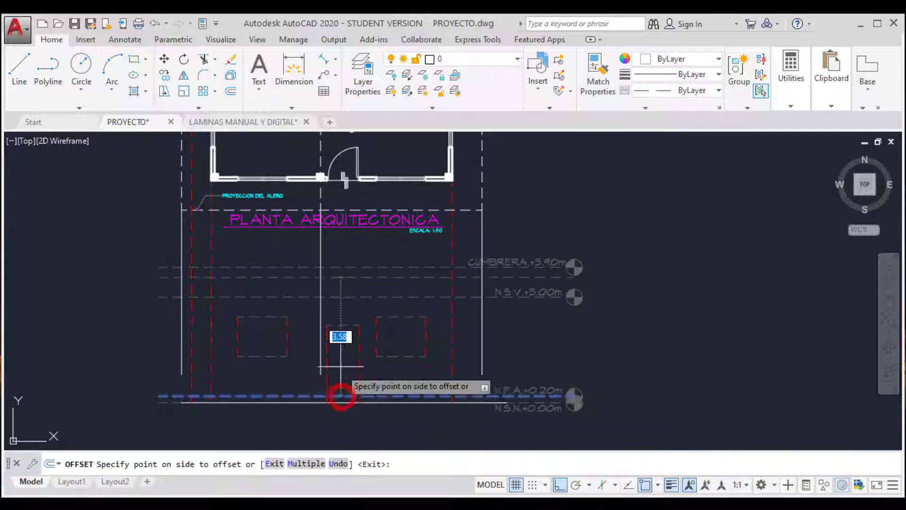
click(342, 282)
key(Return)
scroll(330, 278, up, 4)
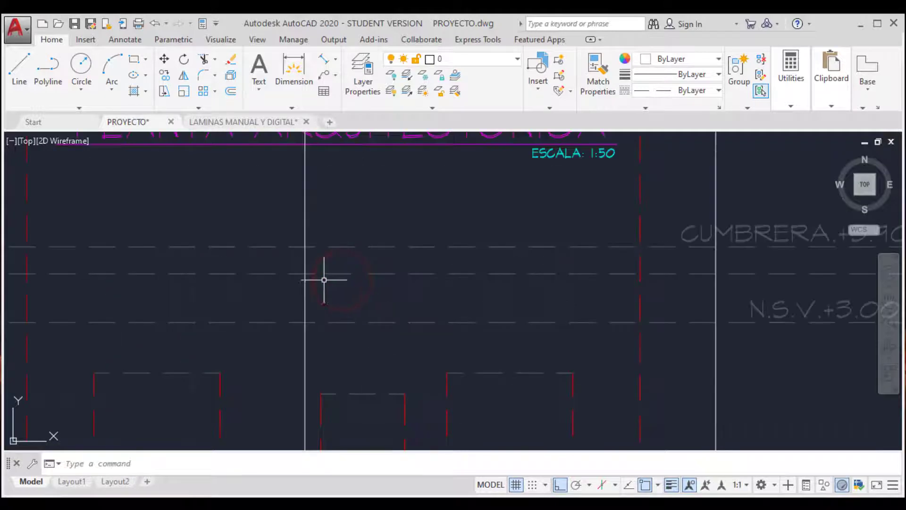
scroll(296, 280, down, 4)
Step: Shorten the offset level line from both ends, leaving only a short segment crossing the central ridge projection line
click(296, 280)
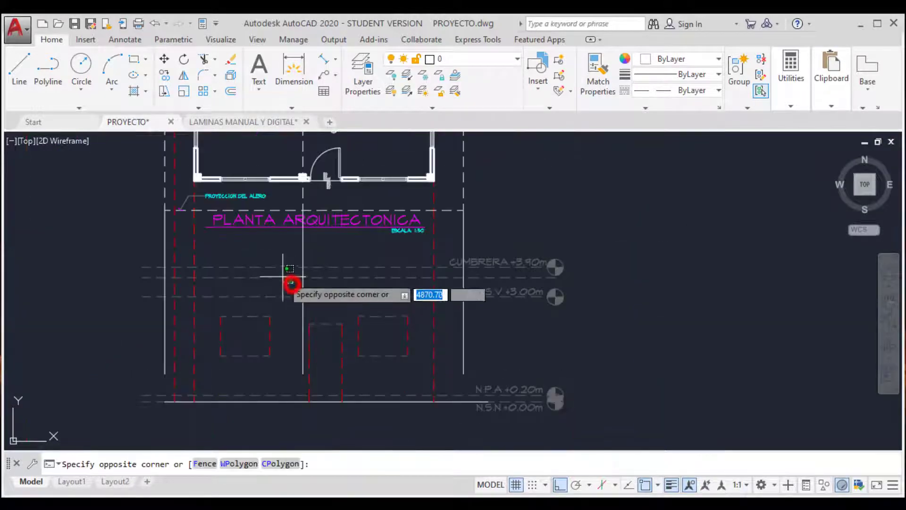
click(287, 277)
click(141, 277)
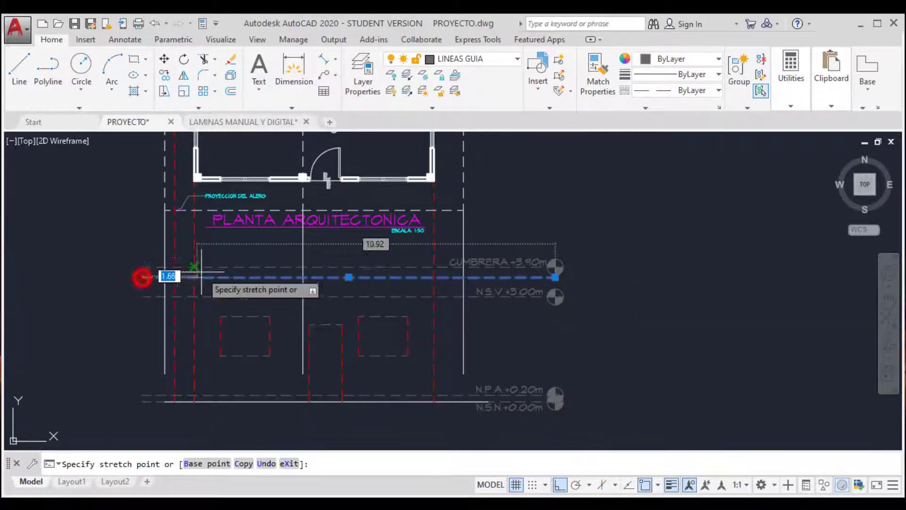
scroll(263, 283, up, 2)
click(261, 297)
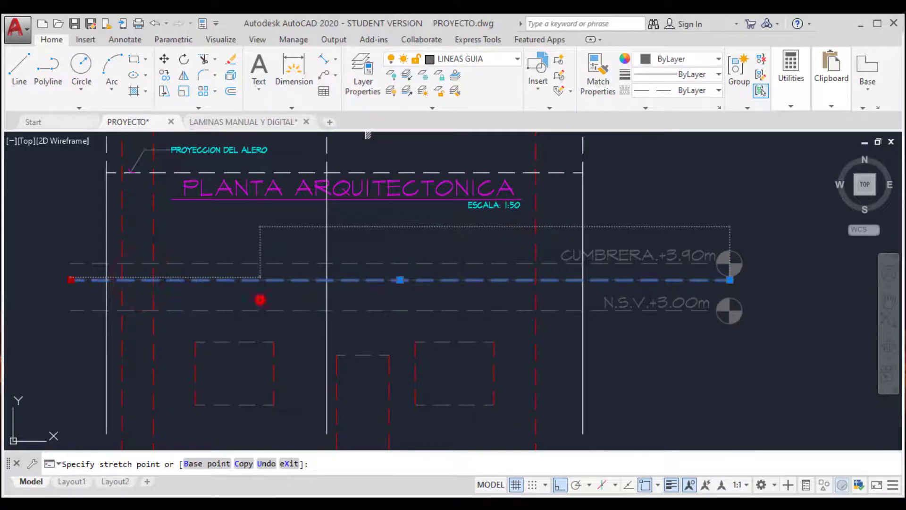
click(730, 280)
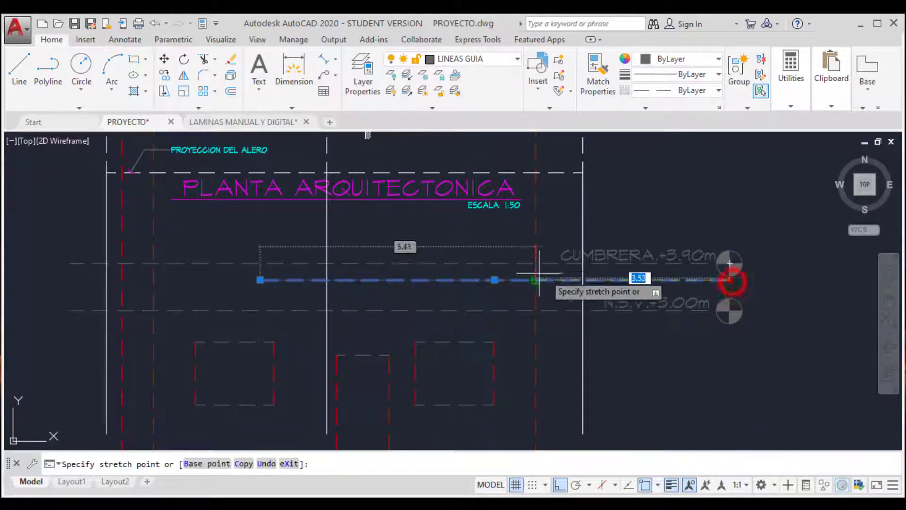
click(369, 292)
scroll(349, 261, down, 2)
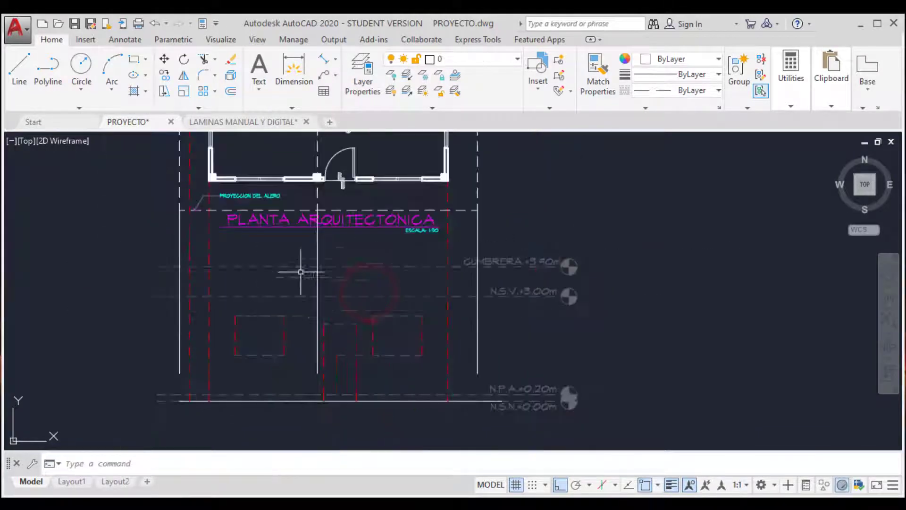
click(316, 237)
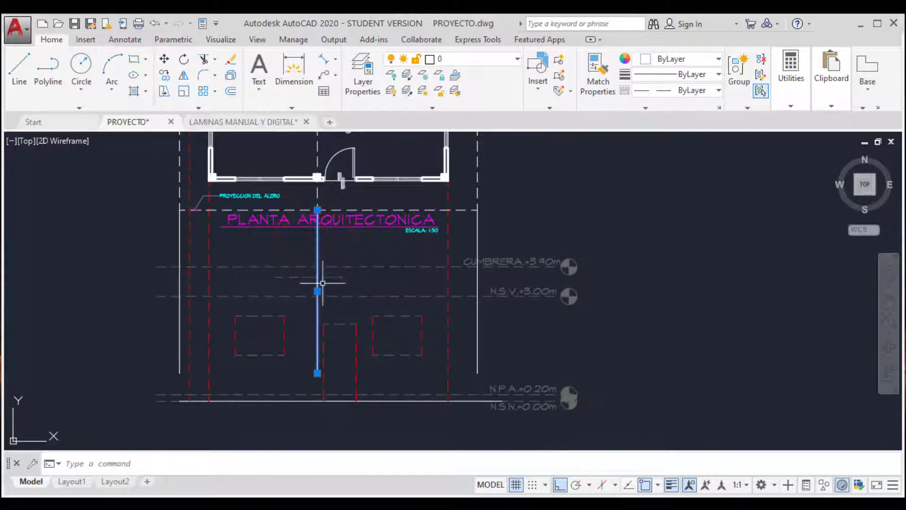
scroll(322, 283, up, 4)
click(321, 278)
key(Escape)
scroll(320, 290, down, 4)
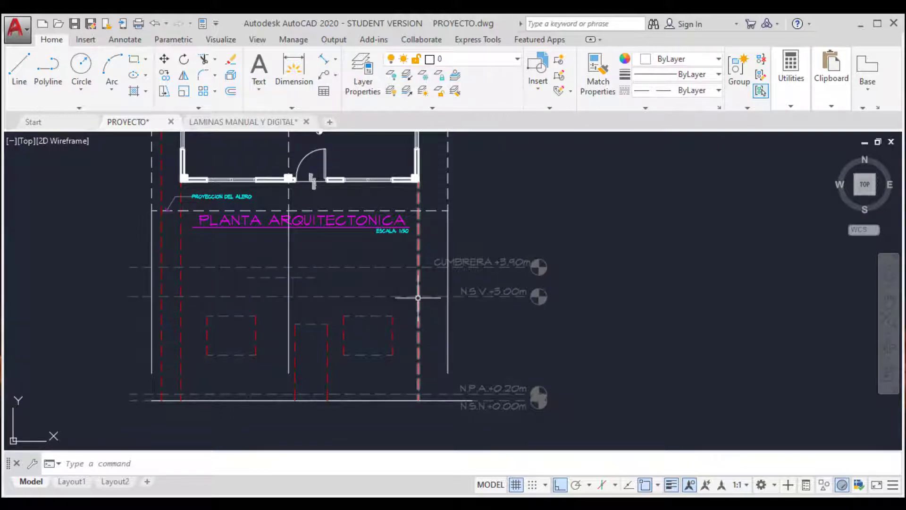
Step: Draw a sloped roof line from the short segment's crossing with the ridge projection to the right wall guide's intersection with the N.S.V. +3.00m level
mouse_move(418, 298)
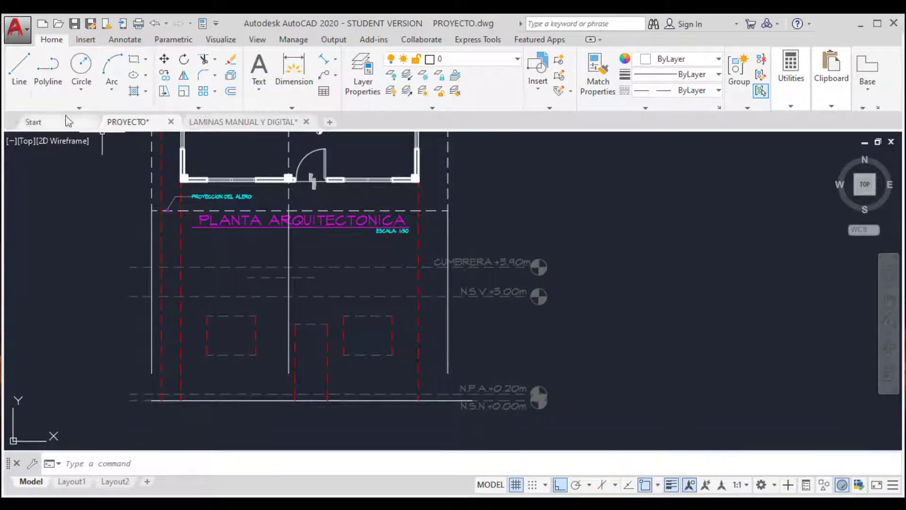
click(19, 65)
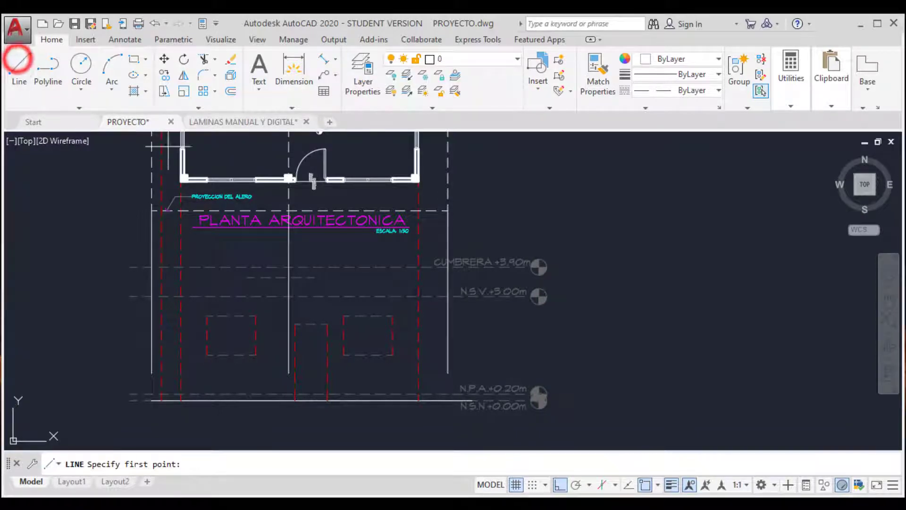
click(288, 277)
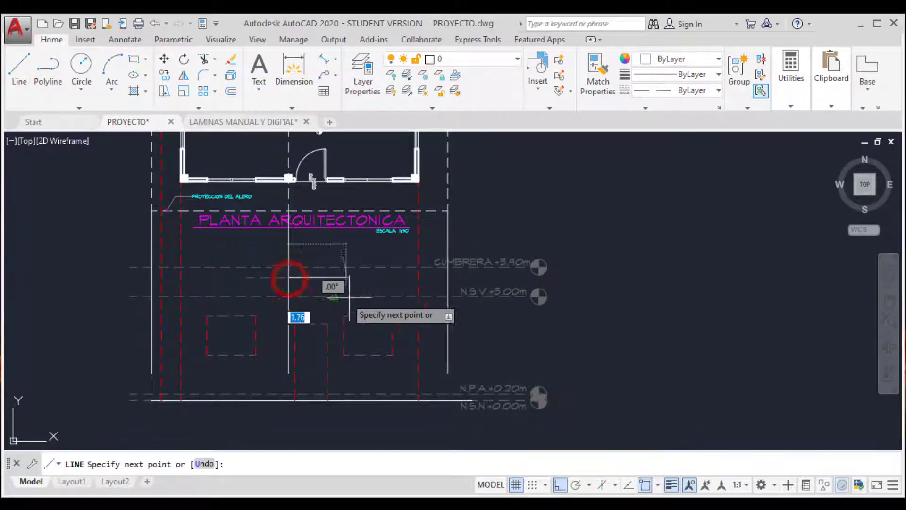
click(419, 296)
key(Return)
scroll(366, 290, up, 4)
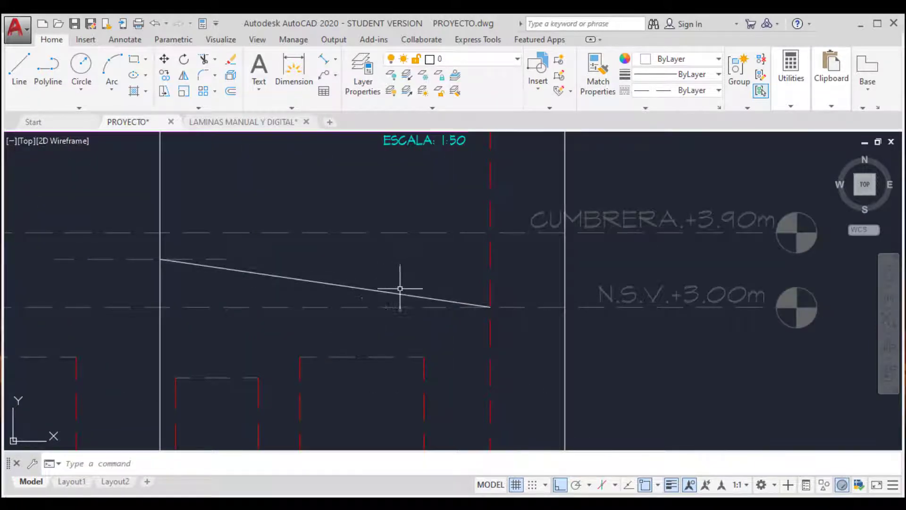
scroll(385, 297, down, 2)
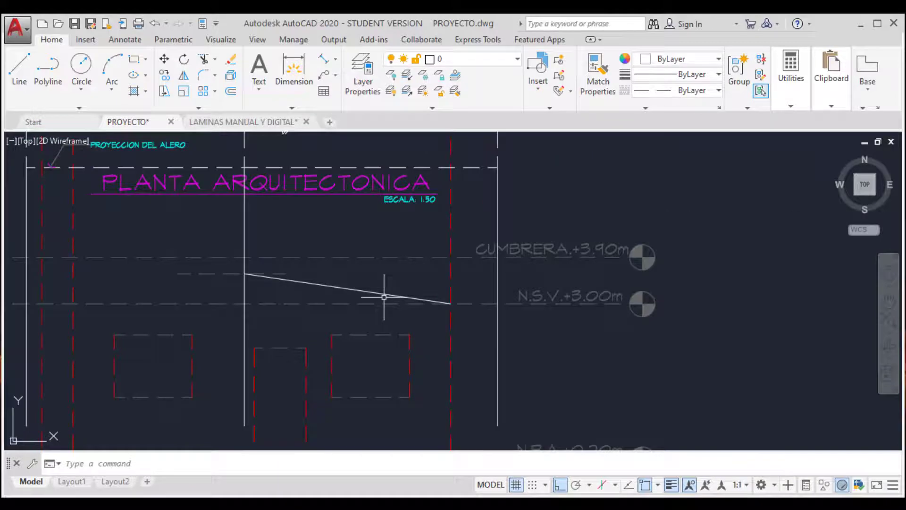
Step: Draw a sloped roof line from the ridge projection crossing to the left wall guide's intersection with the N.S.V. +3.00m level
click(20, 65)
click(244, 273)
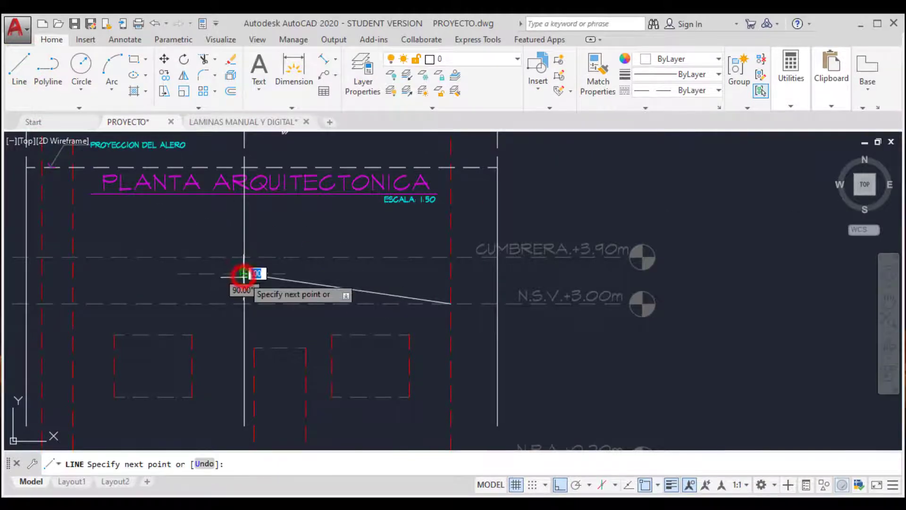
scroll(241, 279, down, 2)
scroll(124, 298, up, 2)
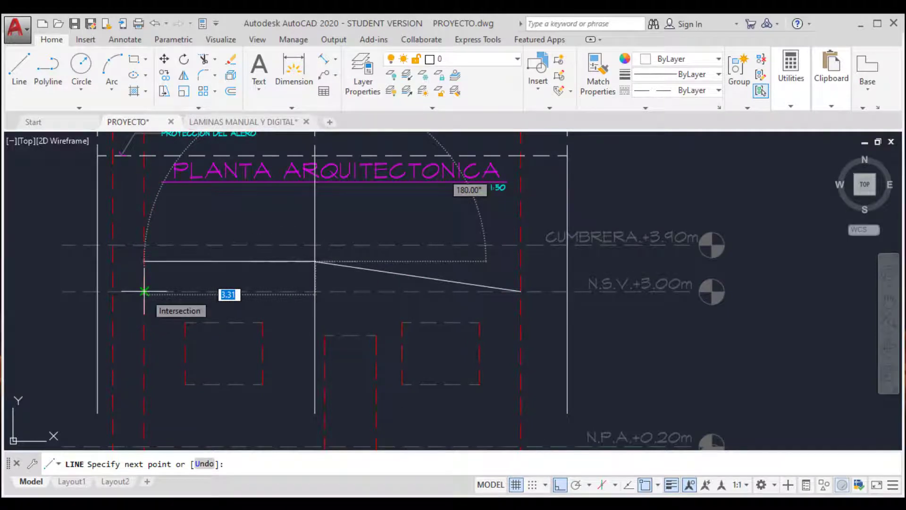
click(144, 291)
key(Escape)
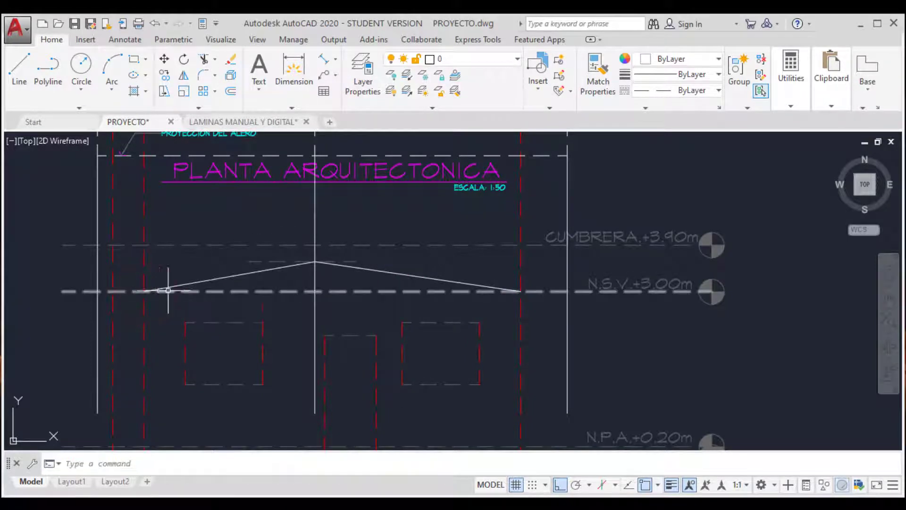
Step: Examine the roof slope ends against the wall guides, the eave projection lines and the finished front elevation
scroll(163, 290, down, 2)
scroll(175, 313, up, 2)
scroll(206, 347, down, 2)
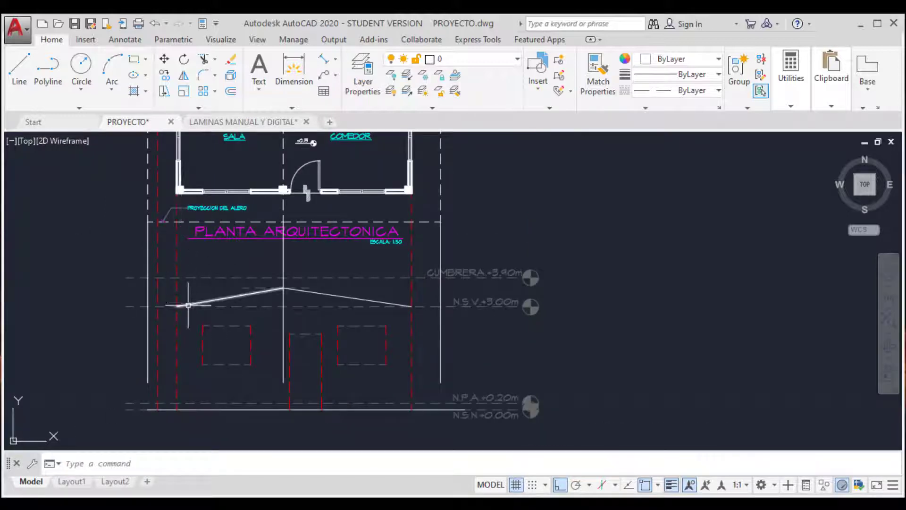
scroll(158, 309, down, 4)
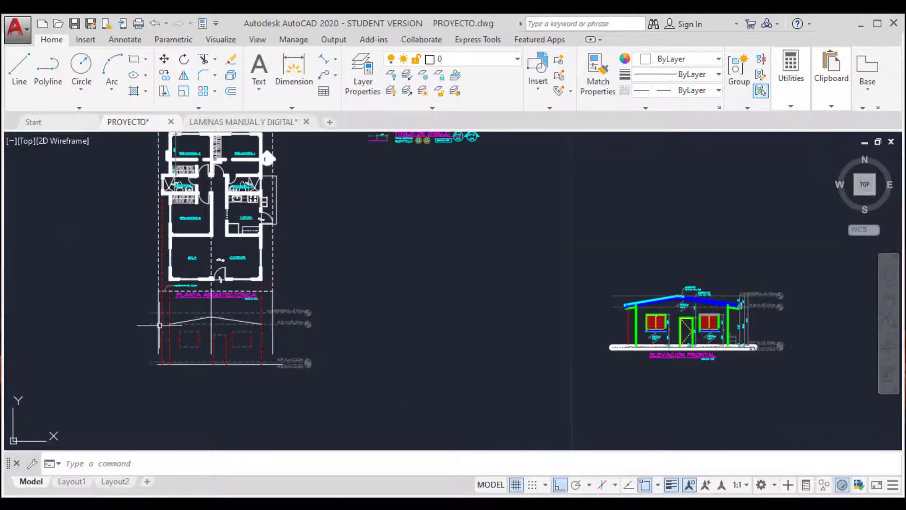
scroll(160, 184, up, 3)
scroll(164, 169, down, 3)
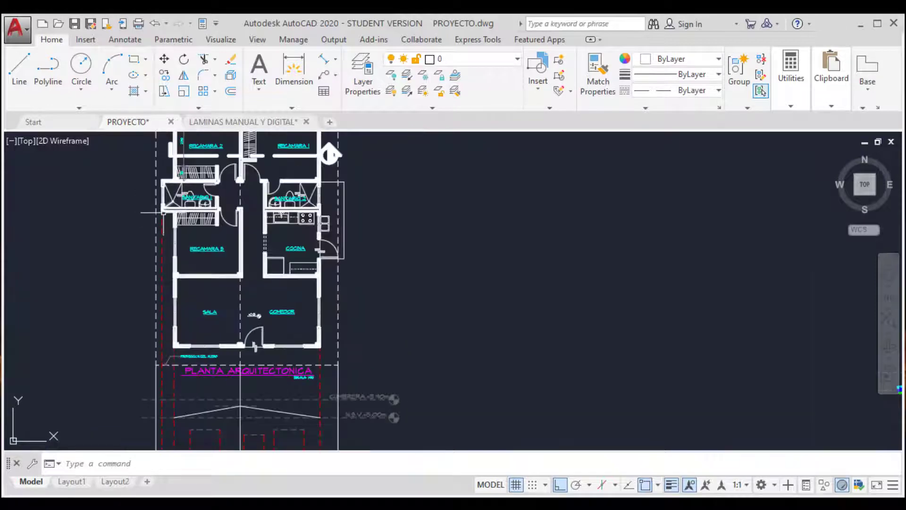
scroll(178, 379, up, 4)
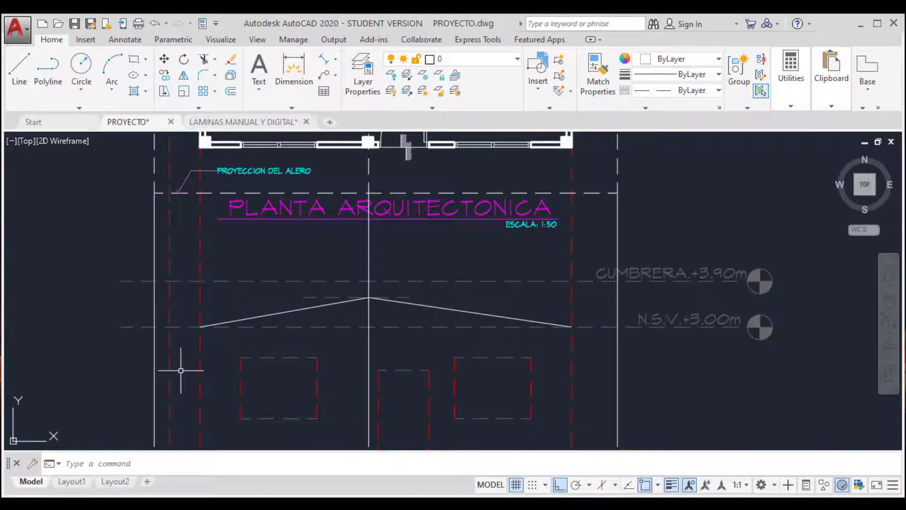
scroll(177, 349, up, 2)
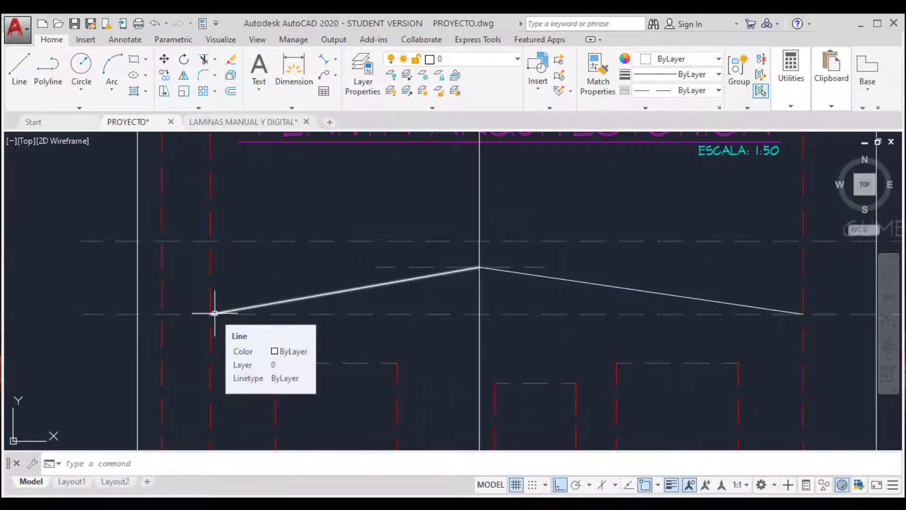
scroll(215, 313, up, 3)
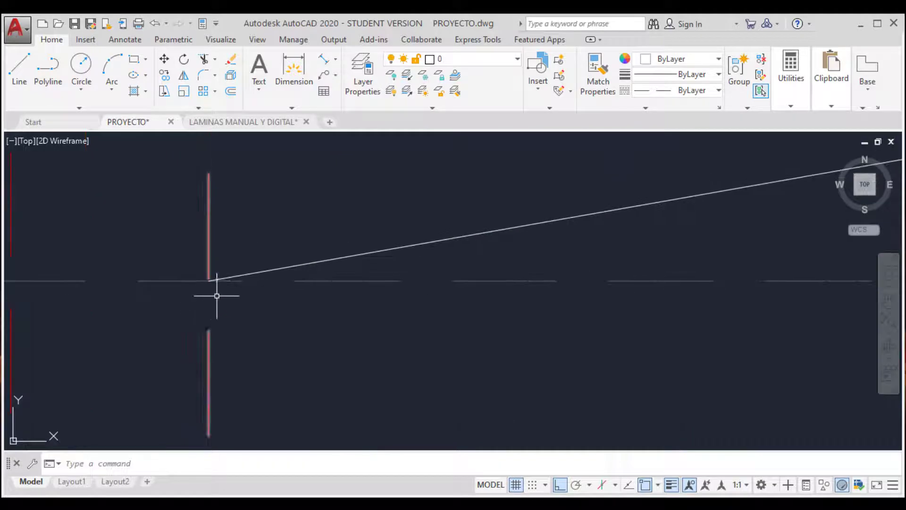
scroll(185, 308, down, 6)
middle_drag(184, 308, 174, 317)
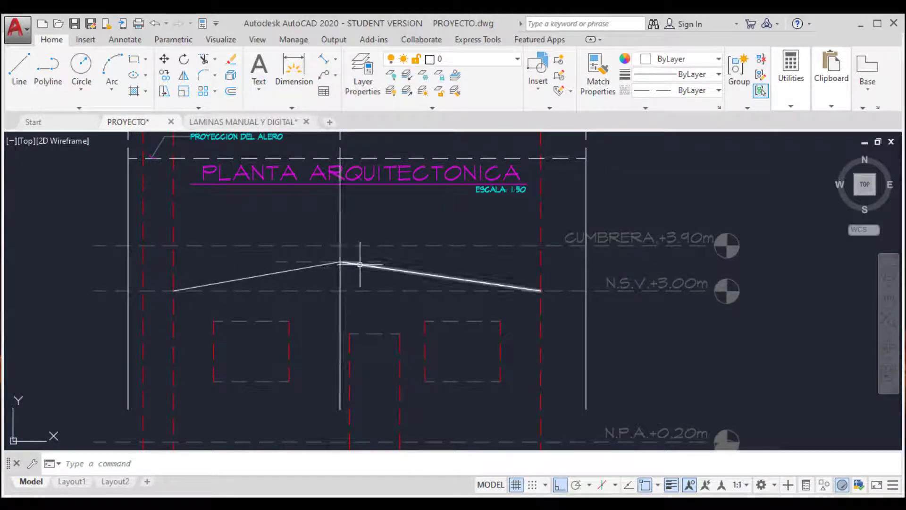
mouse_move(360, 265)
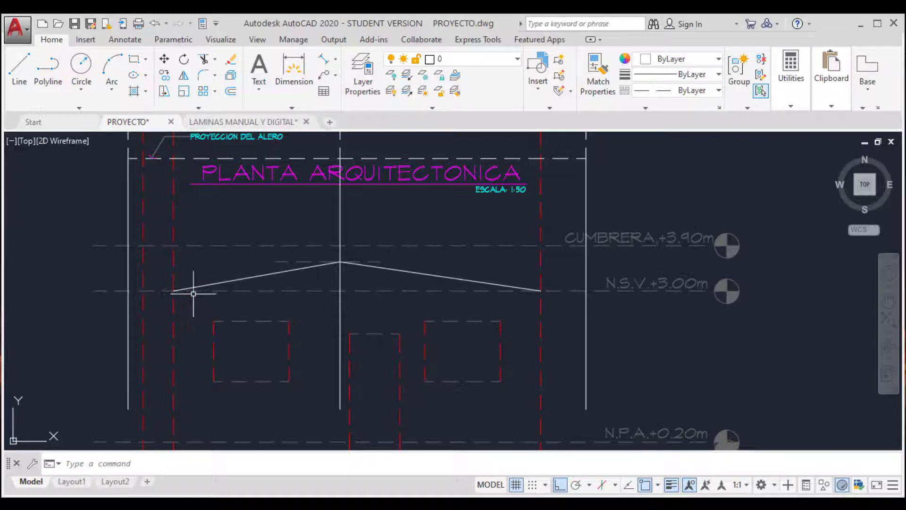
scroll(193, 294, down, 2)
scroll(187, 295, up, 2)
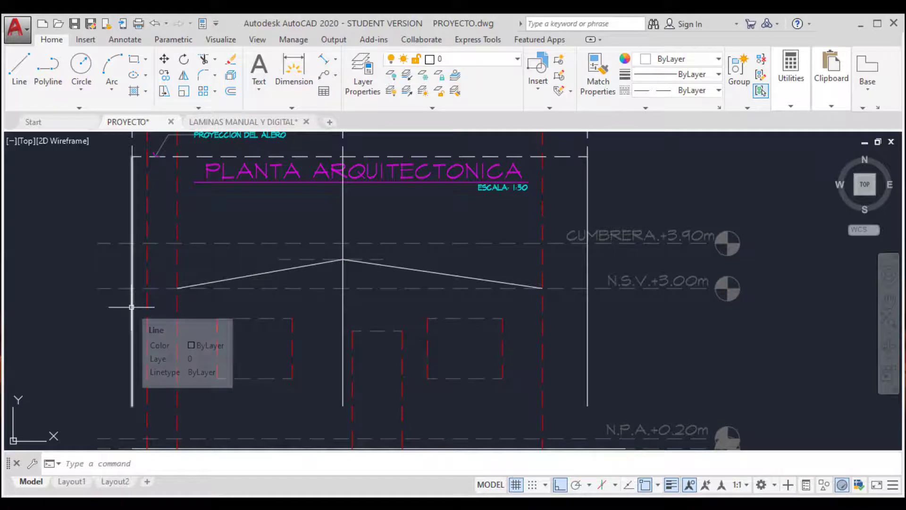
scroll(146, 309, down, 2)
scroll(174, 336, up, 2)
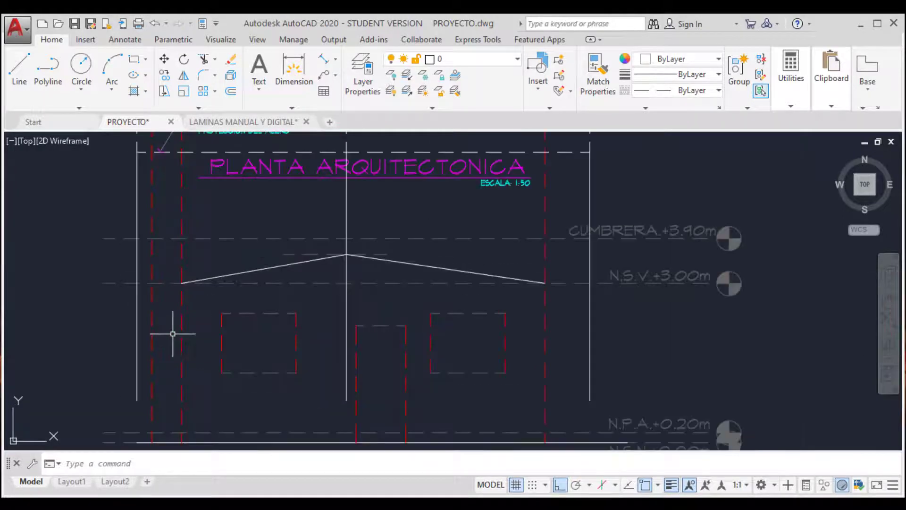
Step: Extend both sloped roof lines beyond the wall guides to the outer eave projection lines
text(x)
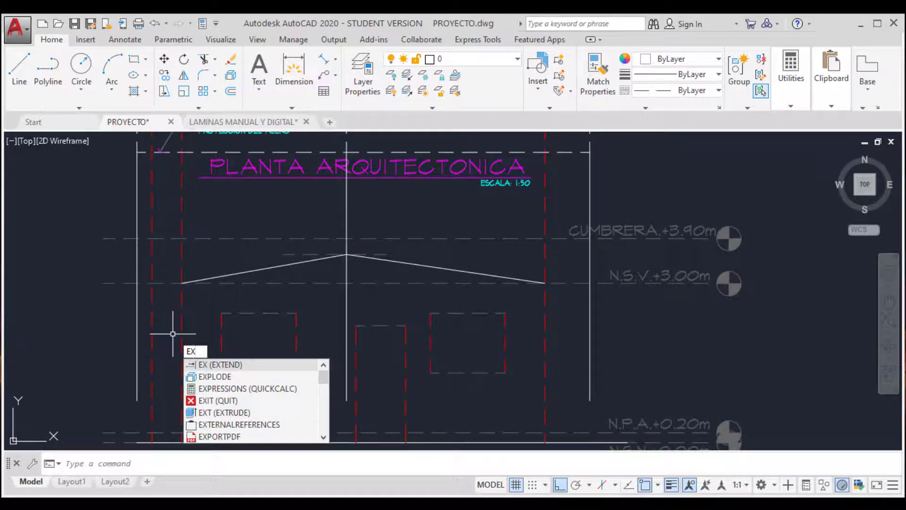
key(Return)
key(Return)
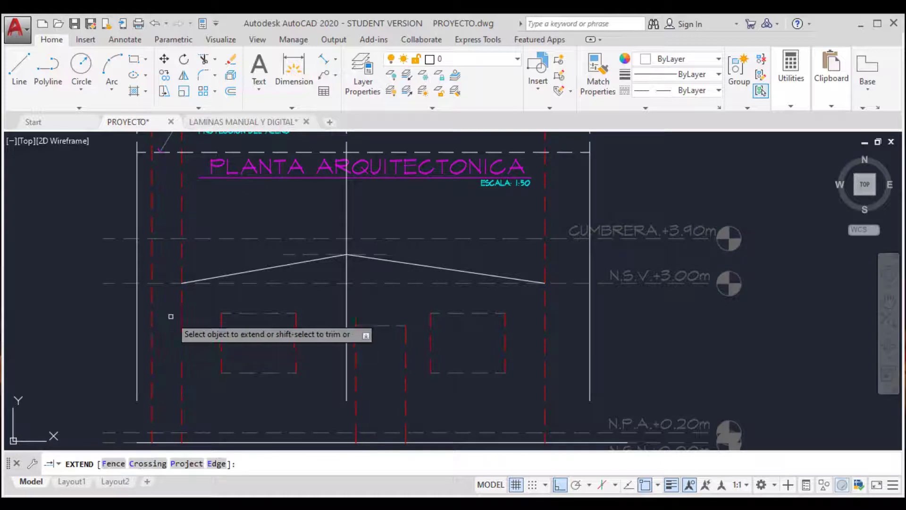
click(190, 281)
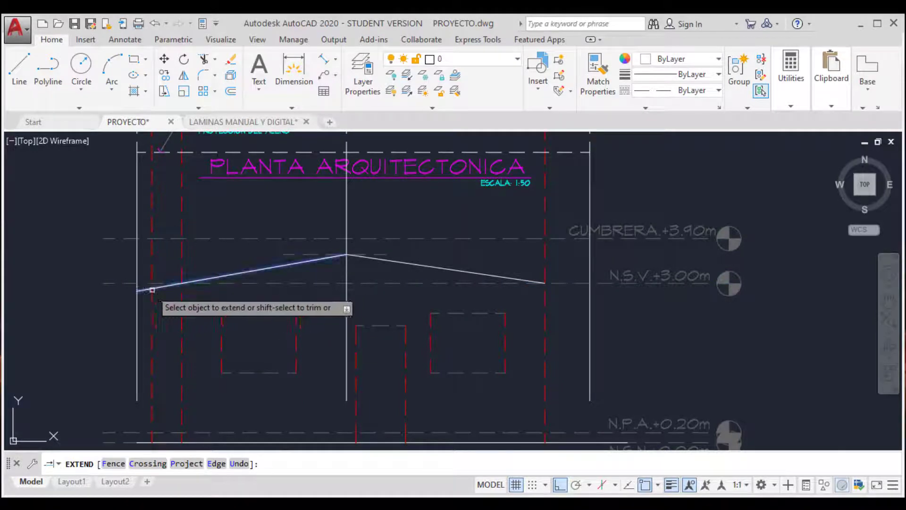
click(153, 289)
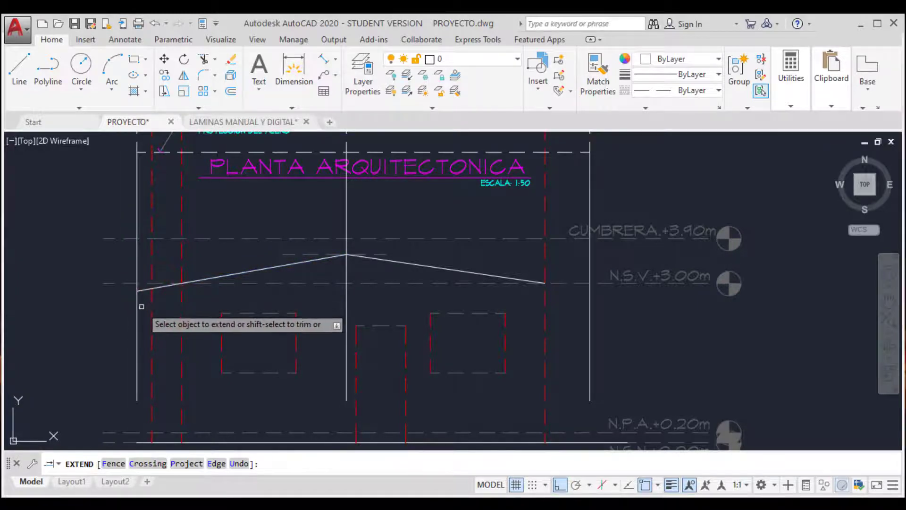
scroll(143, 295, down, 4)
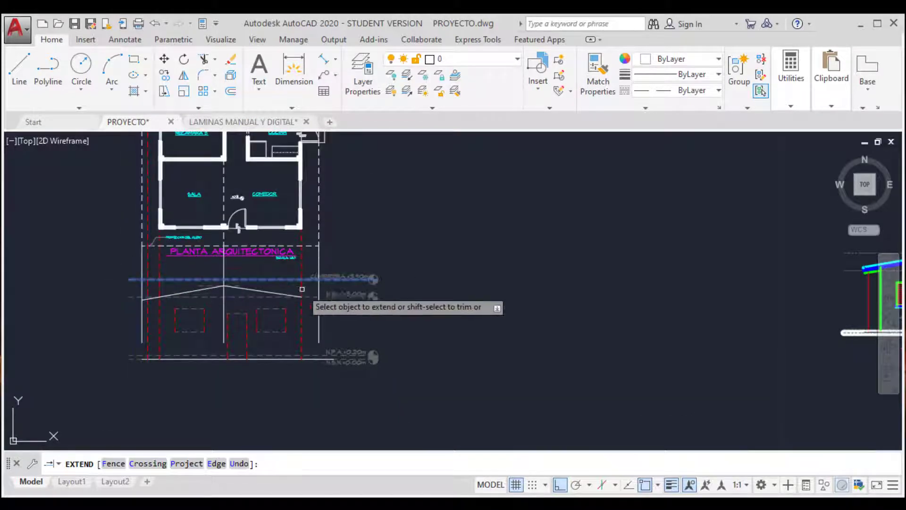
scroll(307, 302, up, 5)
click(259, 270)
scroll(292, 302, down, 5)
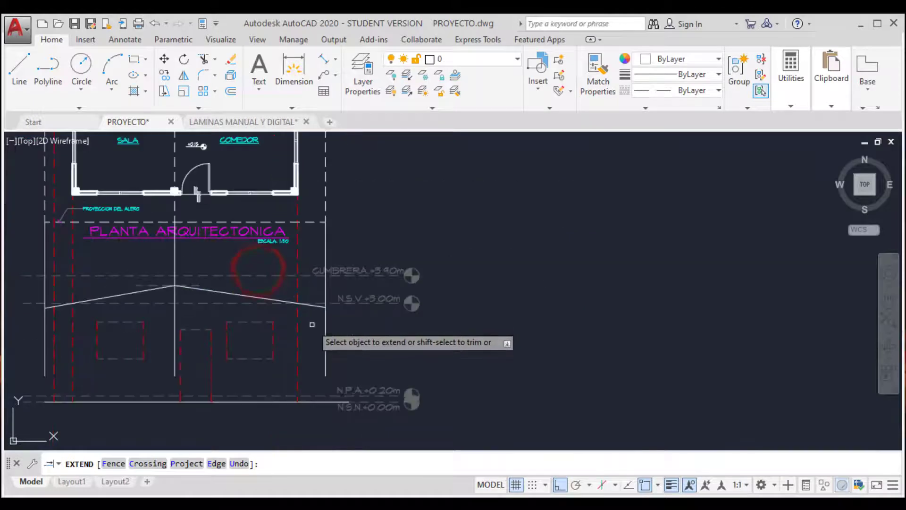
key(Escape)
Step: Offset both sloped roof lines upward by 0.15
scroll(313, 324, up, 5)
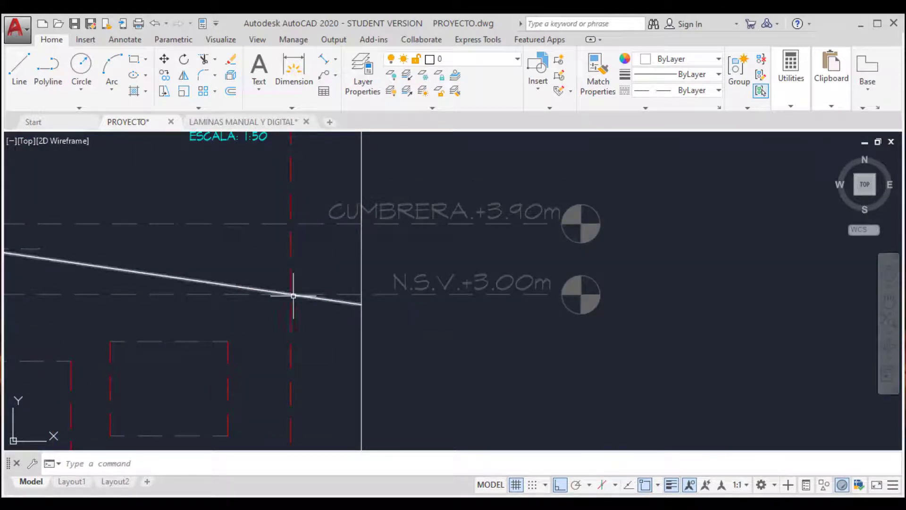
scroll(287, 297, down, 2)
scroll(286, 334, down, 2)
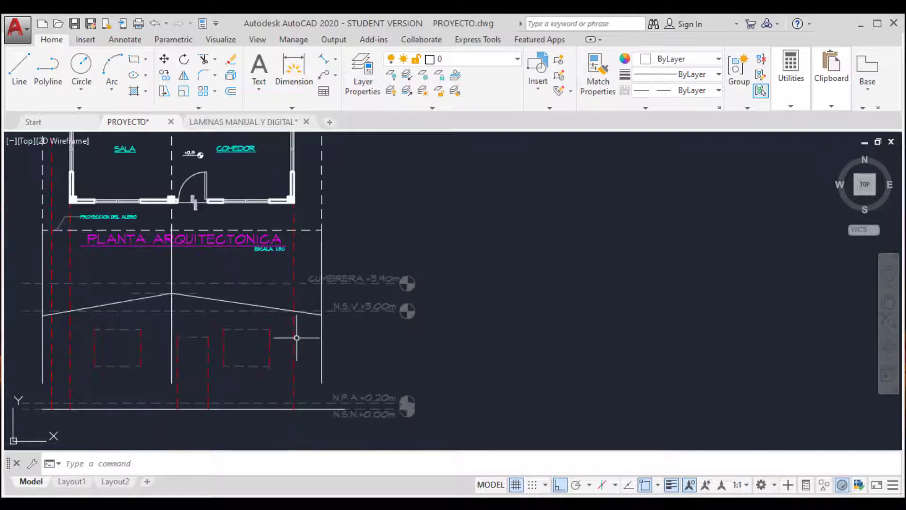
scroll(158, 310, up, 3)
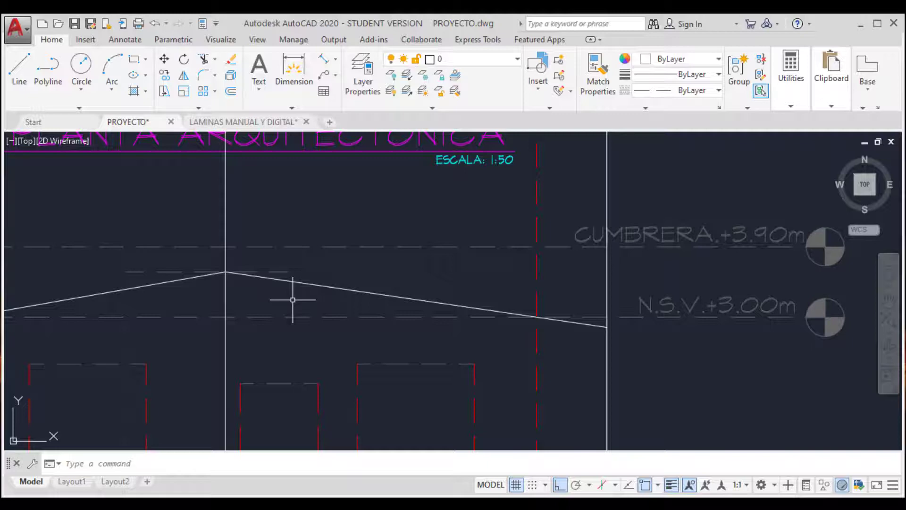
text(o)
key(Return)
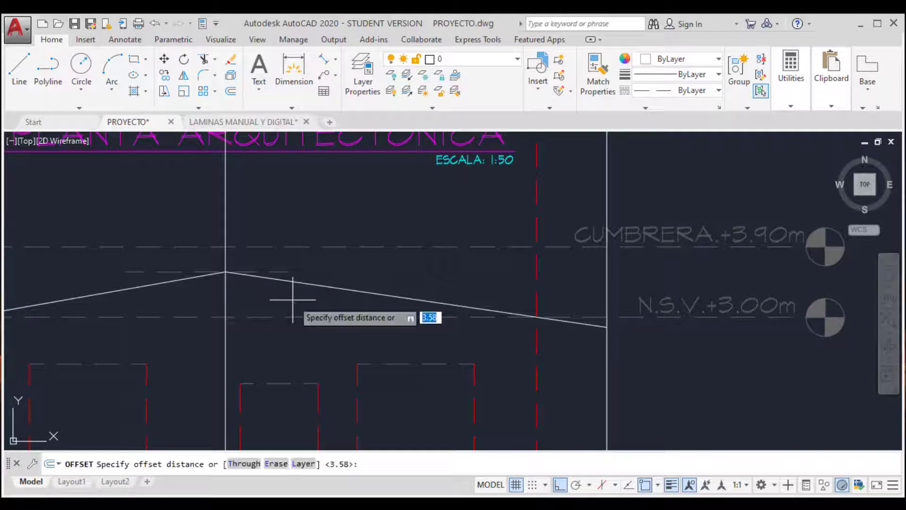
key(Return)
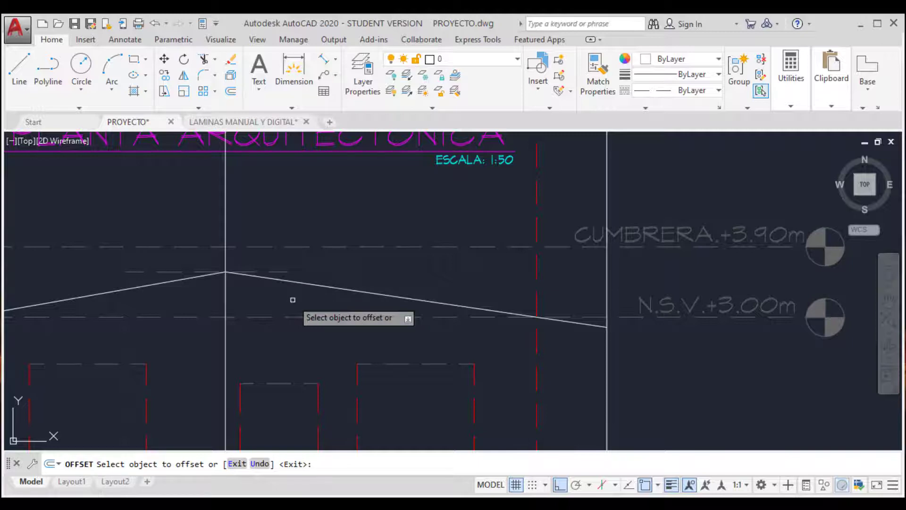
click(299, 283)
click(307, 259)
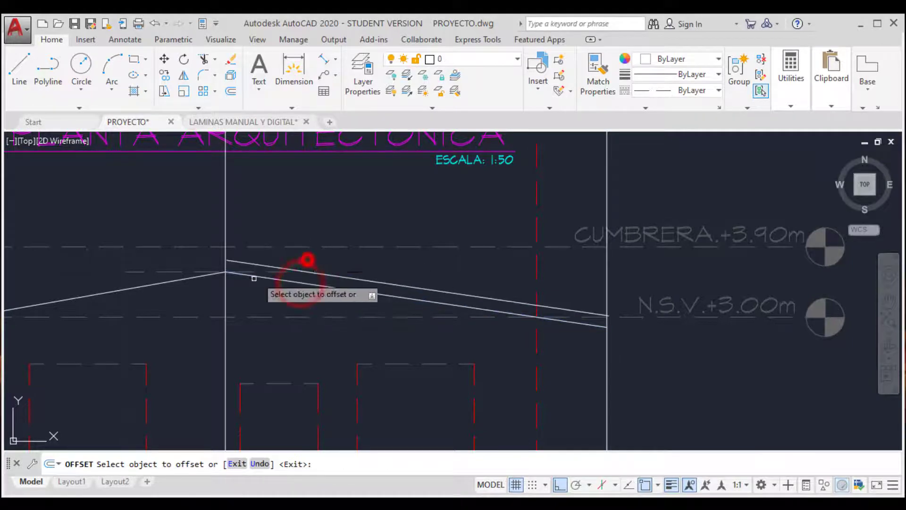
click(206, 276)
click(202, 261)
key(Return)
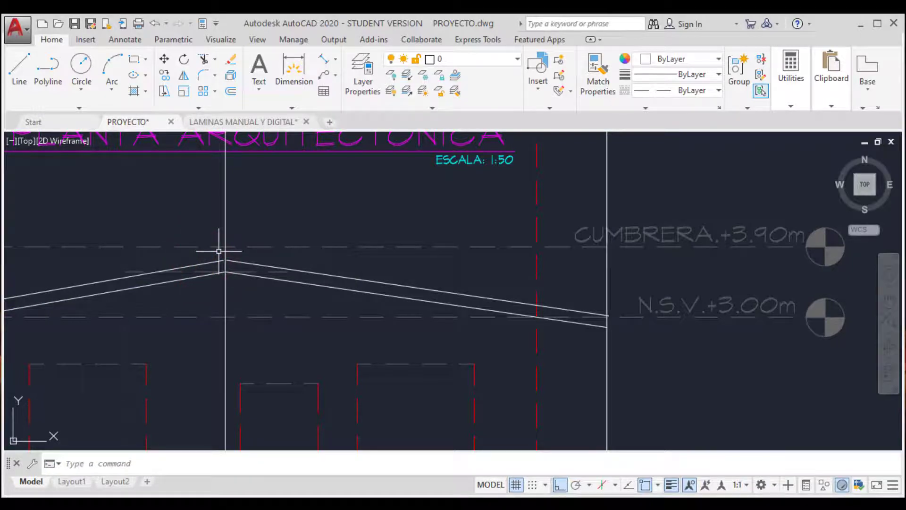
Step: Offset the upper line of each roof slope upward by 0.11
text(o)
key(Return)
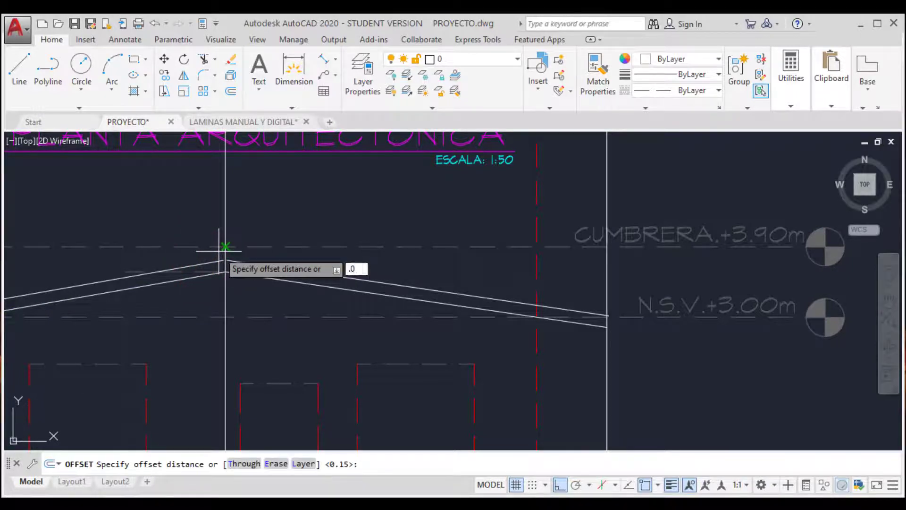
key(Return)
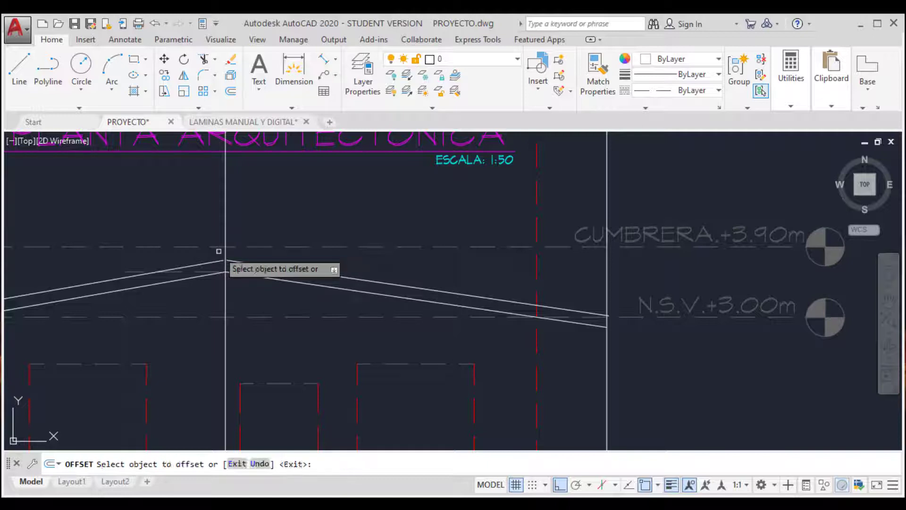
click(269, 265)
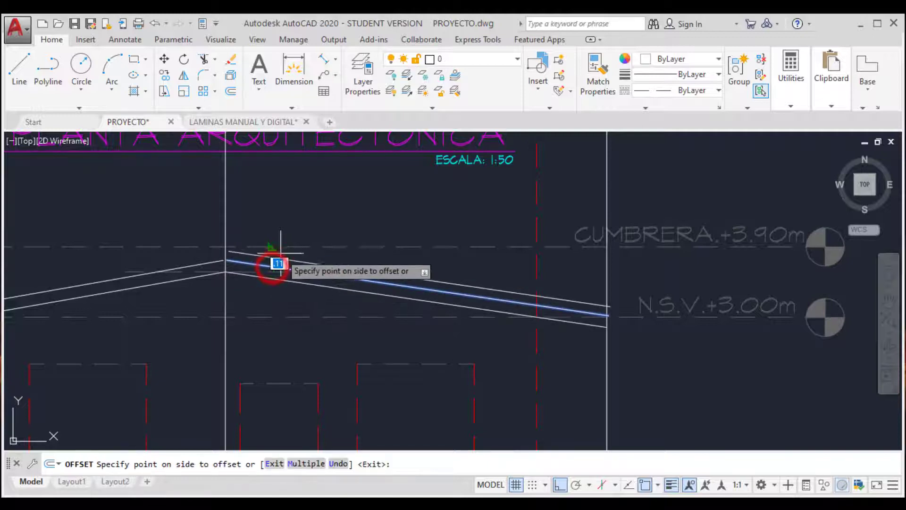
click(282, 253)
click(215, 262)
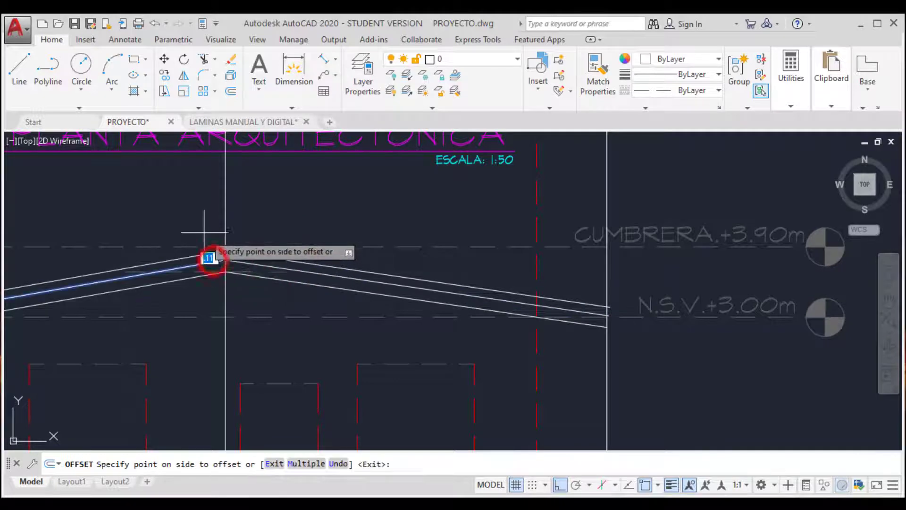
click(204, 231)
key(Return)
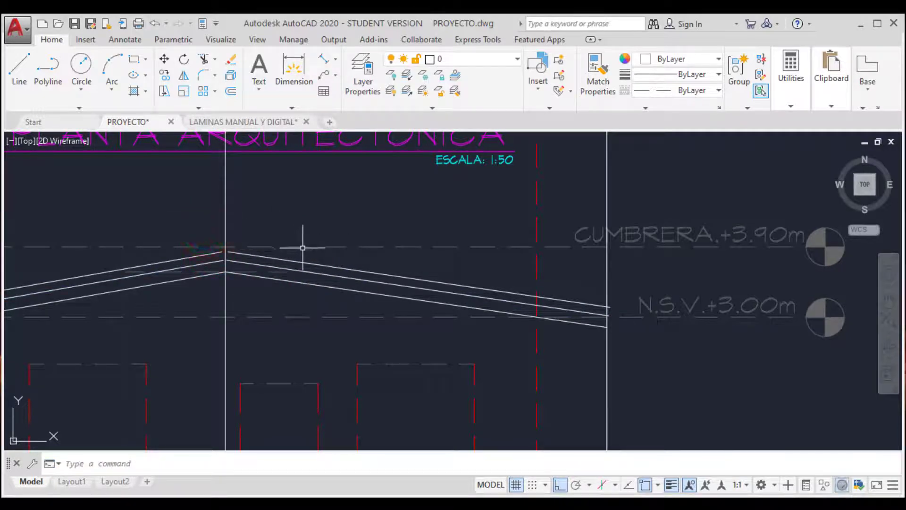
Step: Offset the topmost line of each roof slope upward once more to add a thin outer roof layer
text(o)
key(Return)
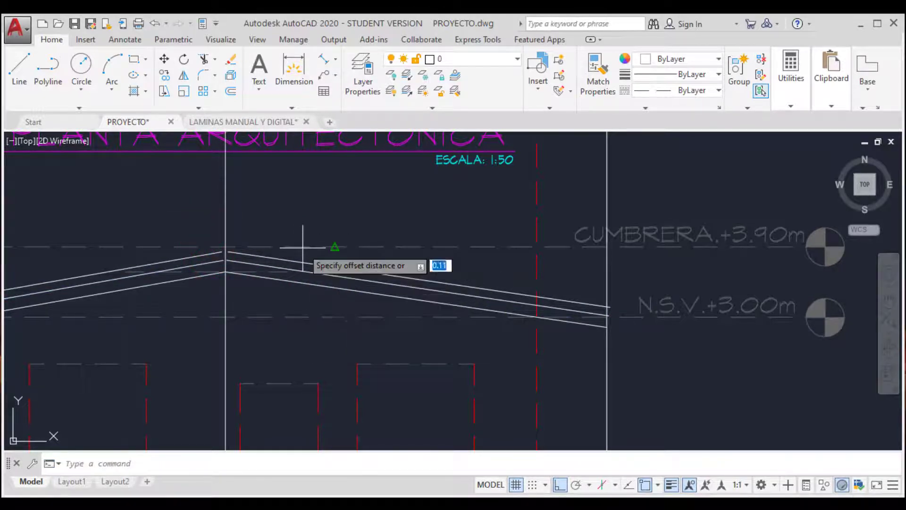
key(Return)
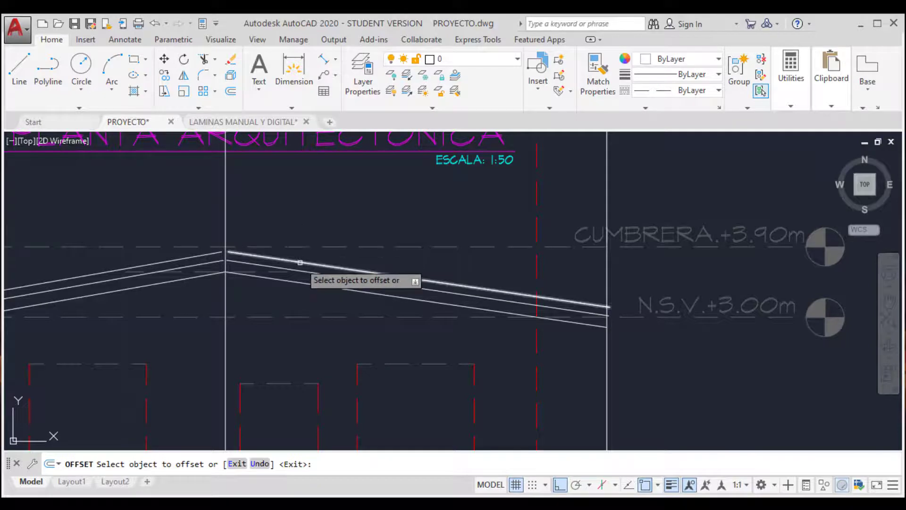
click(297, 259)
click(300, 245)
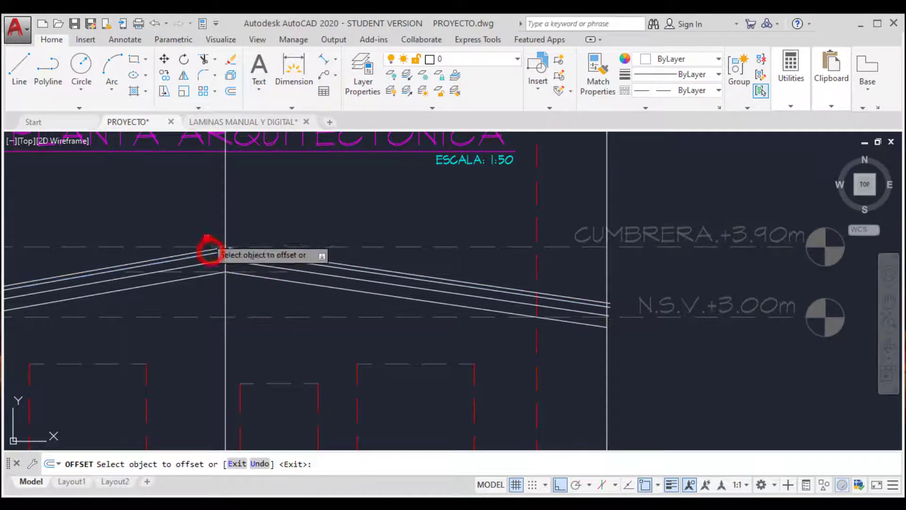
scroll(217, 258, up, 2)
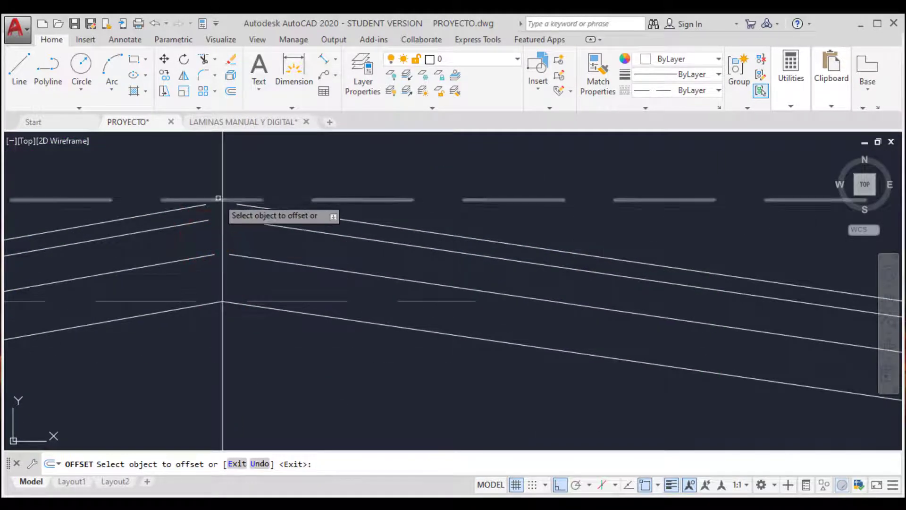
Step: Extend the three offset roof lines of both slopes to the vertical ridge guide line so the layers meet there
scroll(218, 198, up, 3)
key(Escape)
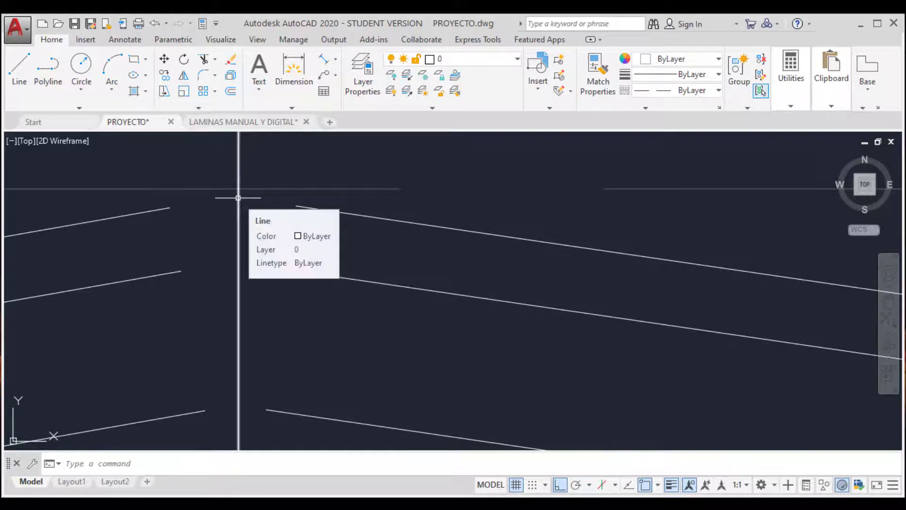
scroll(268, 248, down, 3)
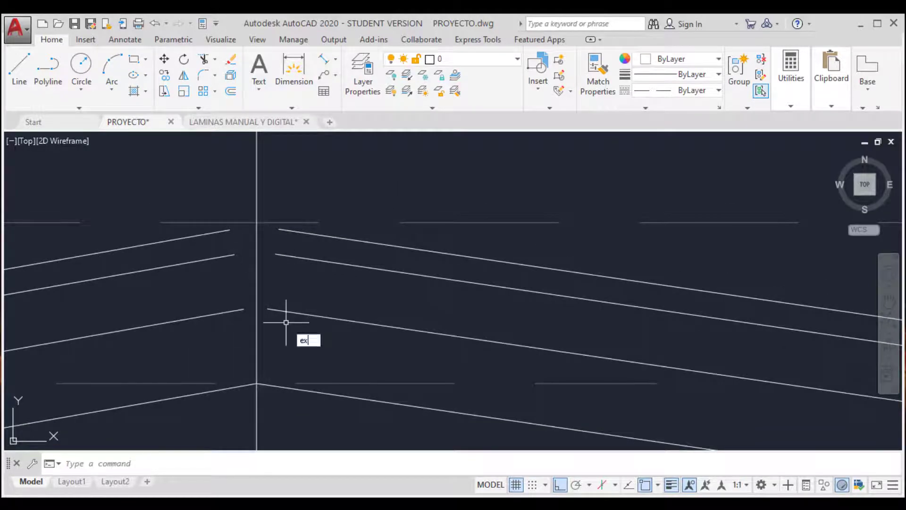
key(Return)
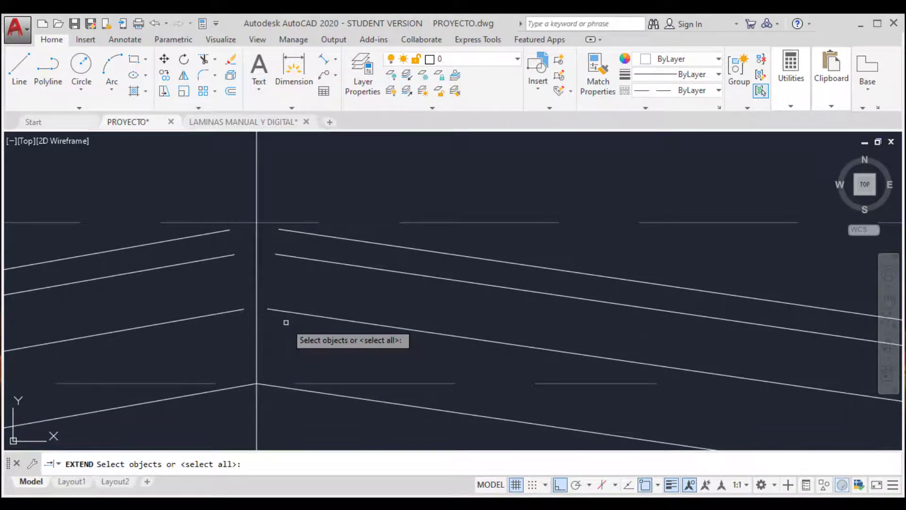
key(Return)
click(280, 310)
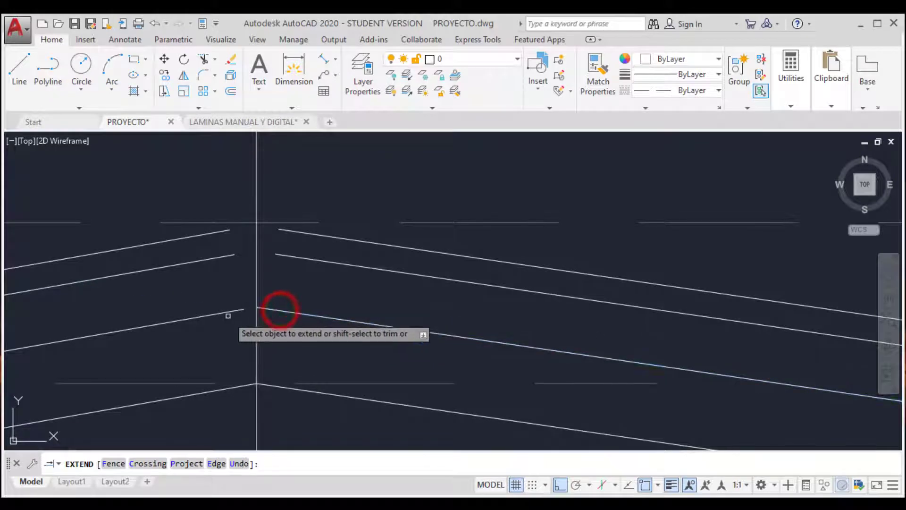
click(229, 311)
click(280, 255)
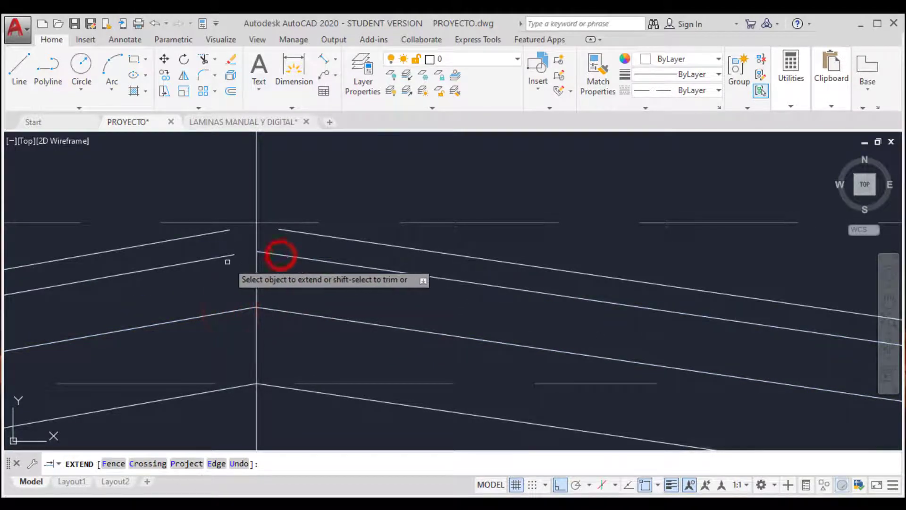
click(225, 256)
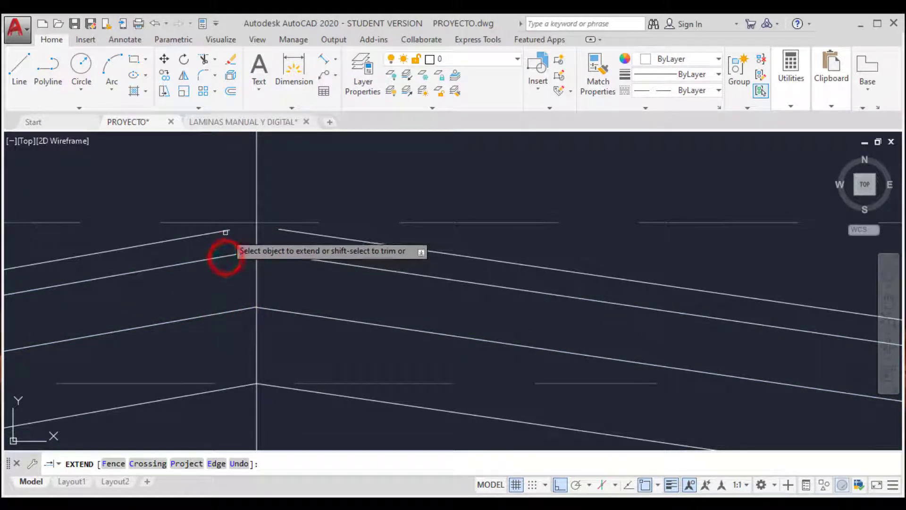
click(283, 232)
key(Escape)
scroll(283, 226, up, 2)
click(249, 266)
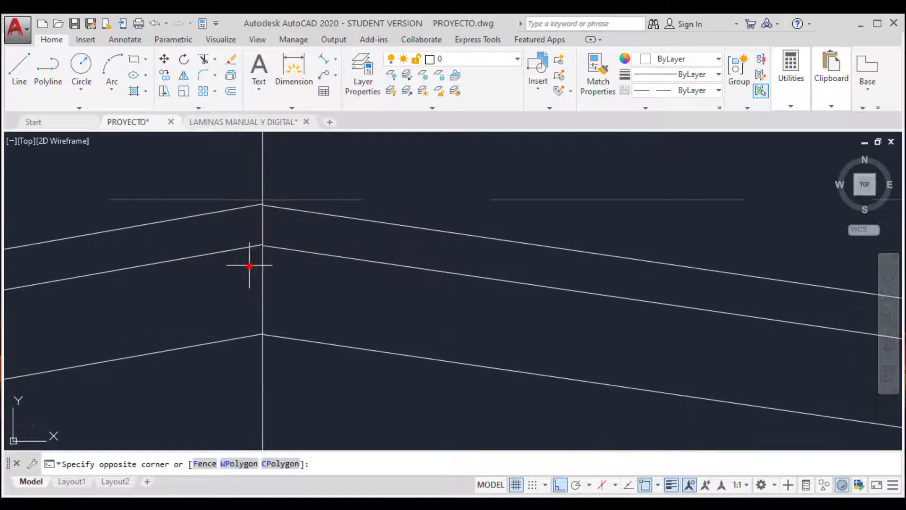
click(216, 210)
scroll(289, 286, down, 3)
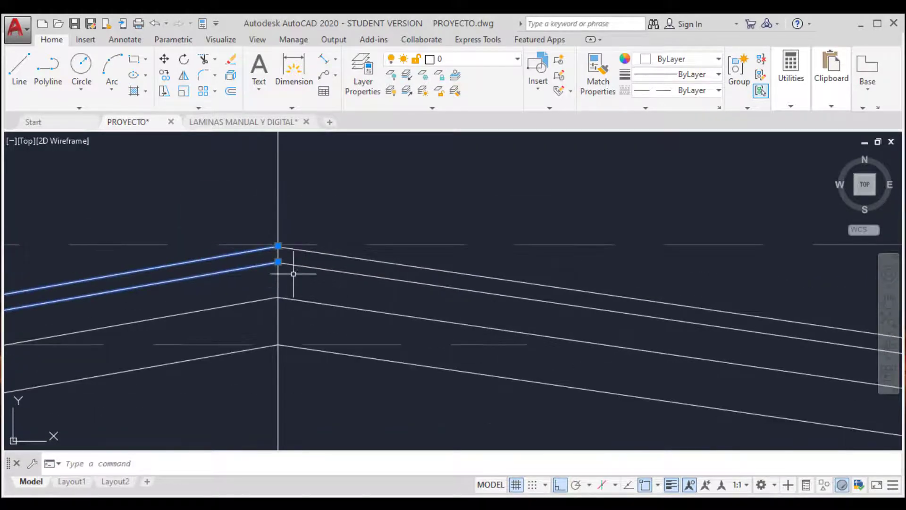
click(305, 297)
click(259, 307)
click(239, 299)
scroll(261, 313, down, 3)
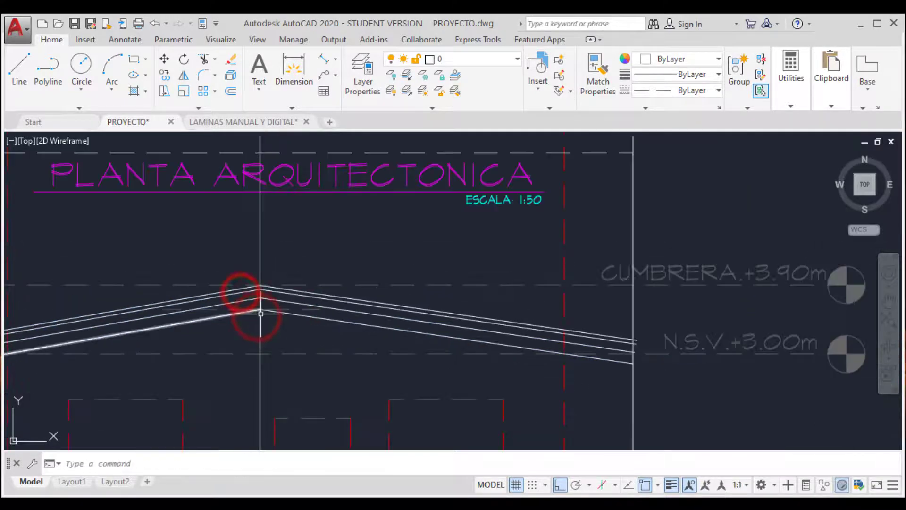
scroll(370, 304, down, 4)
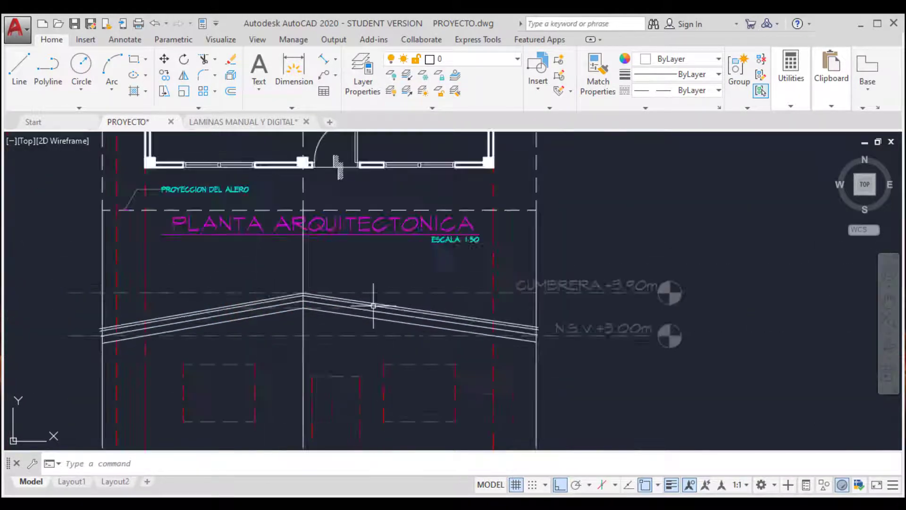
scroll(307, 303, up, 4)
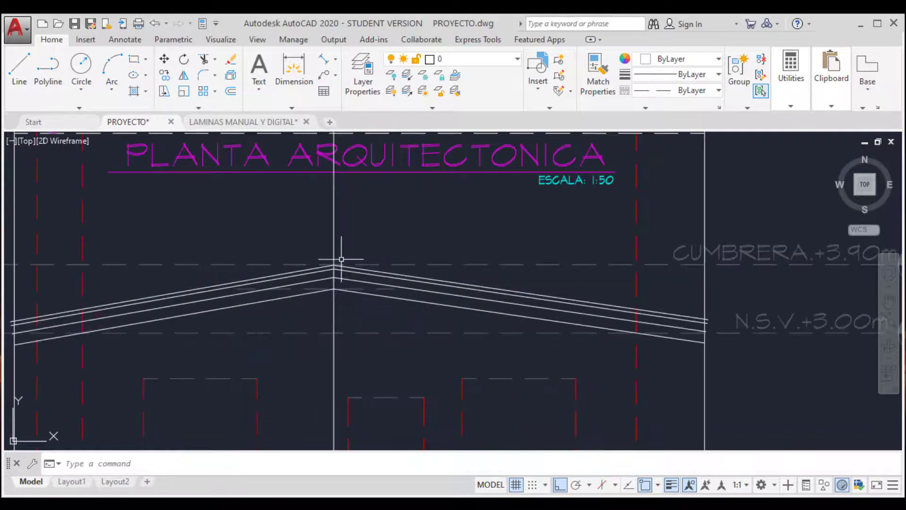
scroll(319, 287, up, 4)
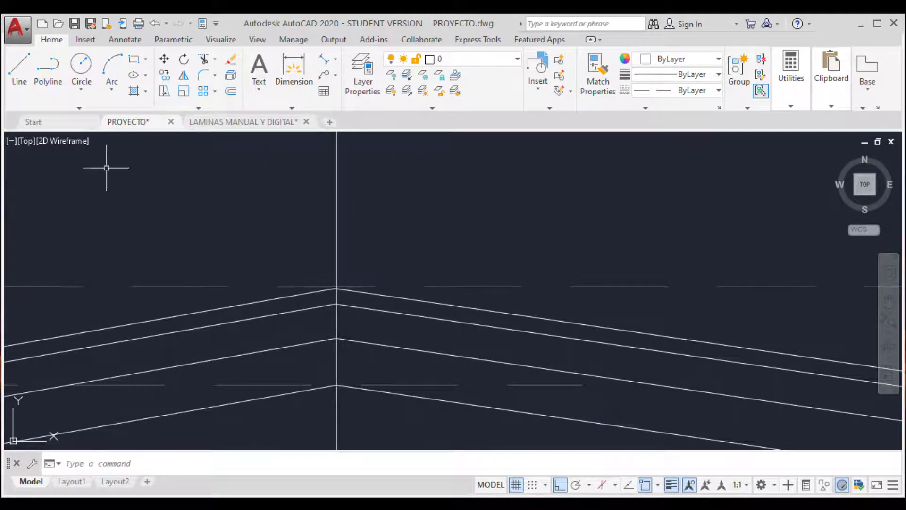
scroll(354, 300, up, 5)
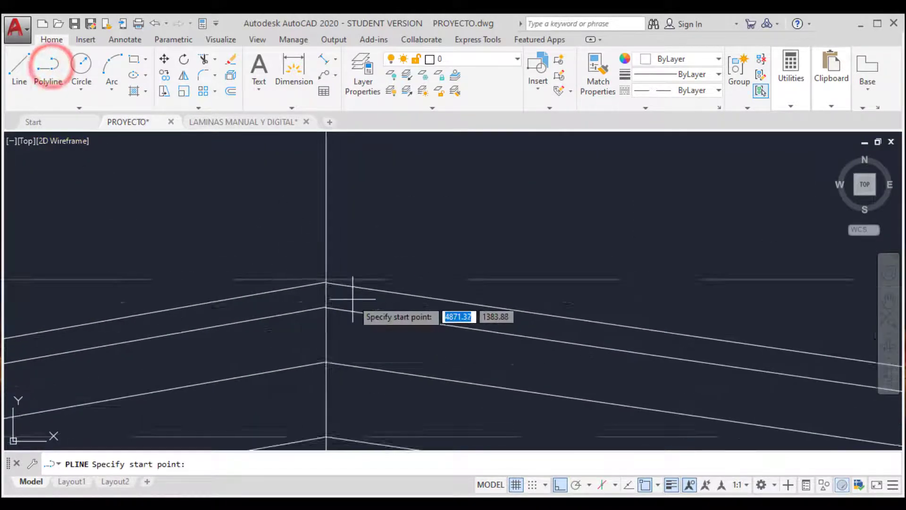
scroll(291, 266, down, 3)
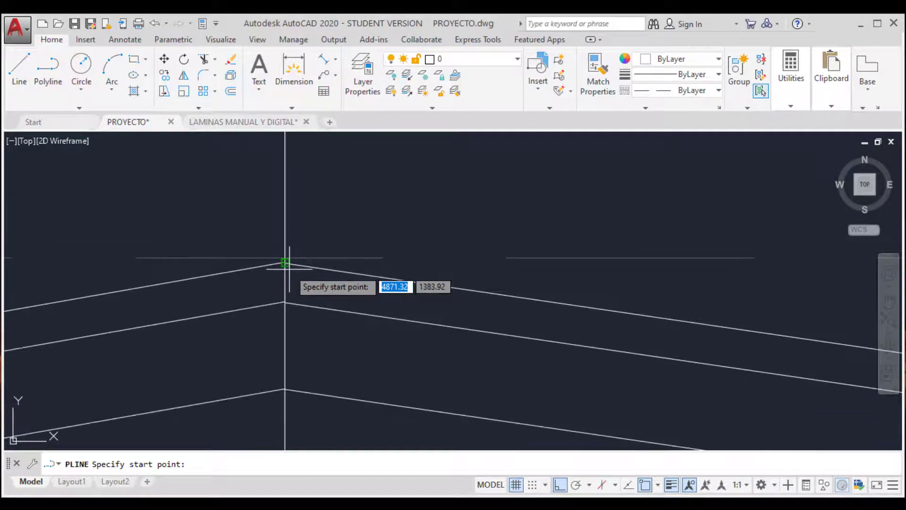
key(Escape)
Step: Stretch the ridge end of the right slope's topmost line to the endpoint of the left slope's topmost line
click(290, 262)
click(291, 263)
scroll(291, 263, down, 1)
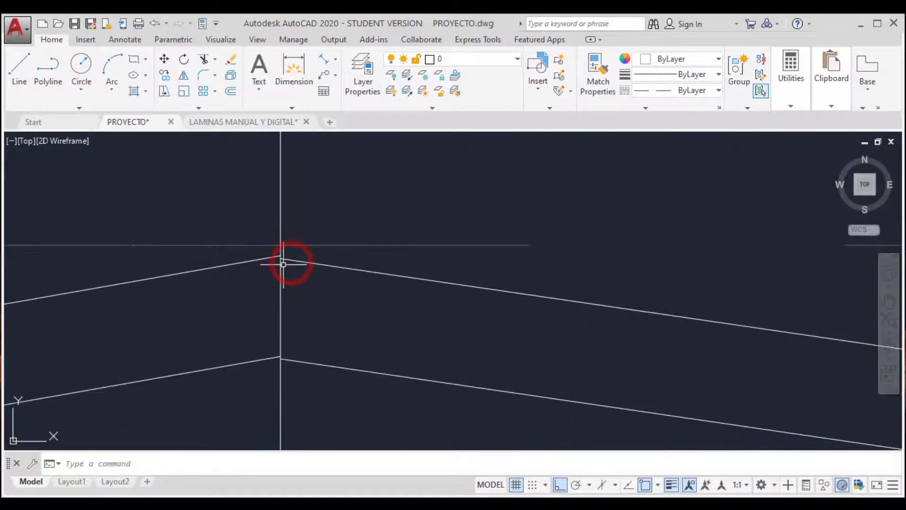
click(288, 261)
click(285, 259)
click(282, 259)
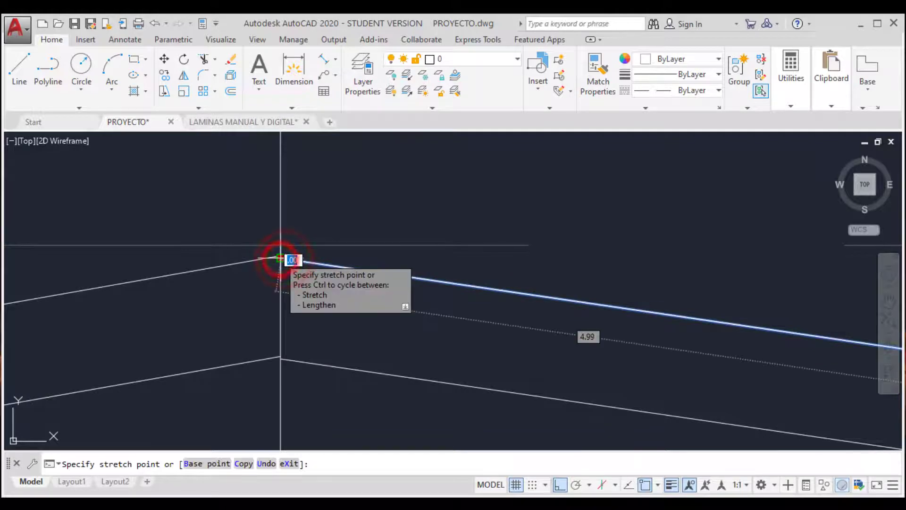
click(279, 253)
scroll(314, 270, down, 6)
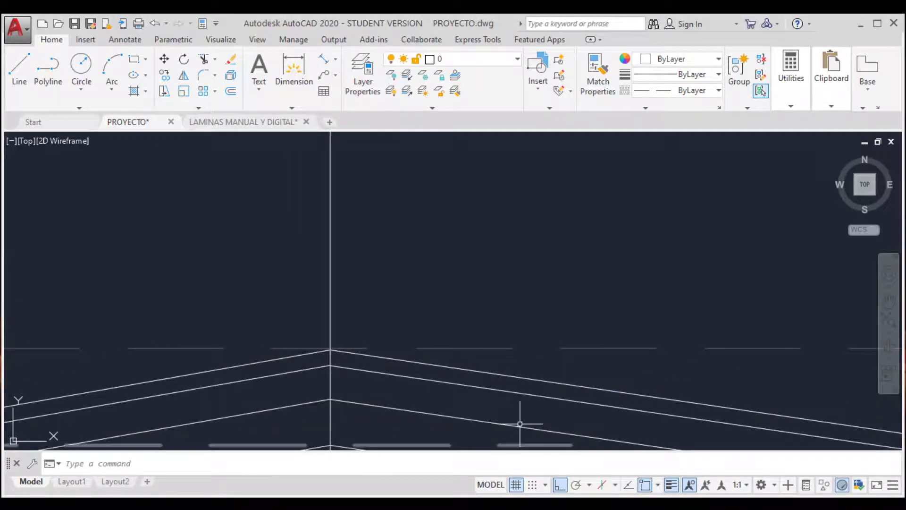
Step: Offset the topmost line of each roof slope upward with the Through option, picking through points near the ridge level line
scroll(328, 361, up, 3)
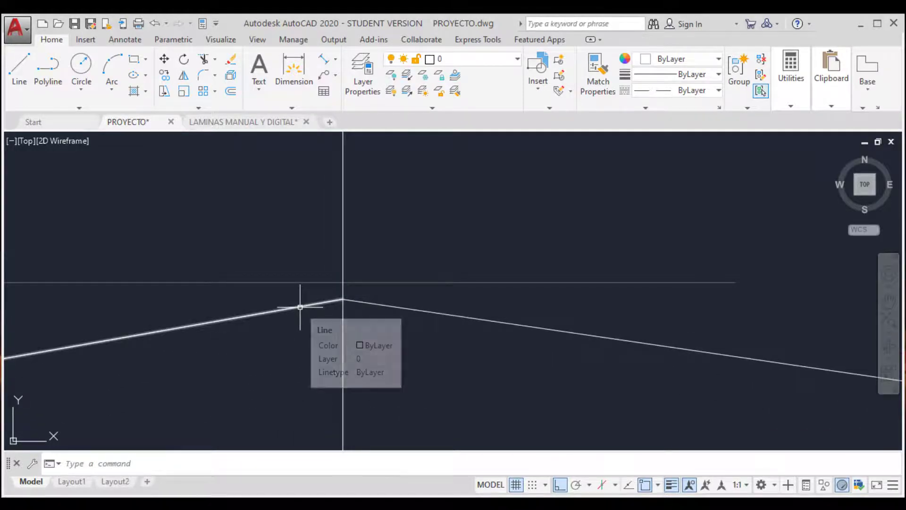
text(o)
key(Return)
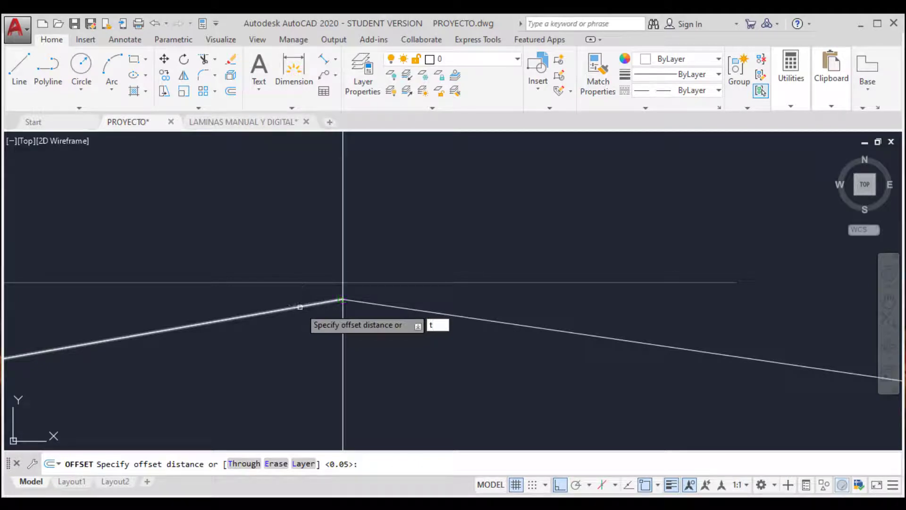
text(t)
key(Return)
click(329, 301)
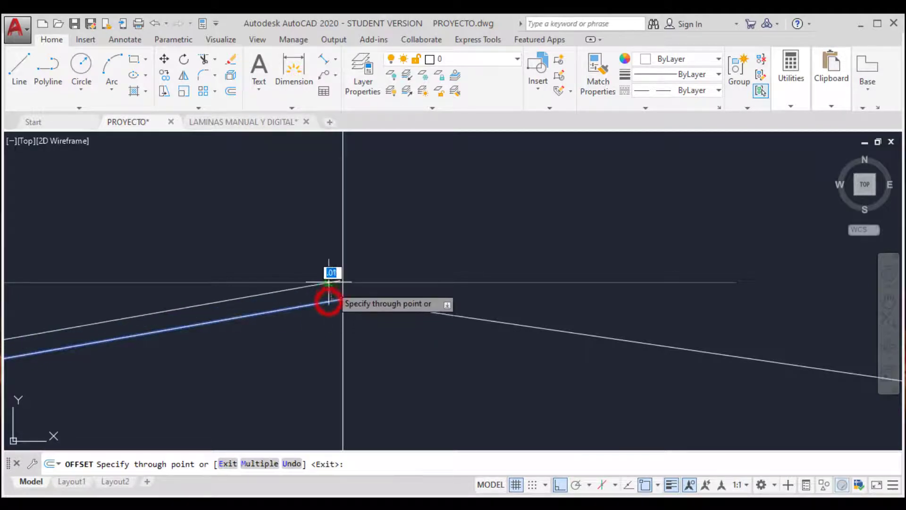
click(331, 284)
click(351, 299)
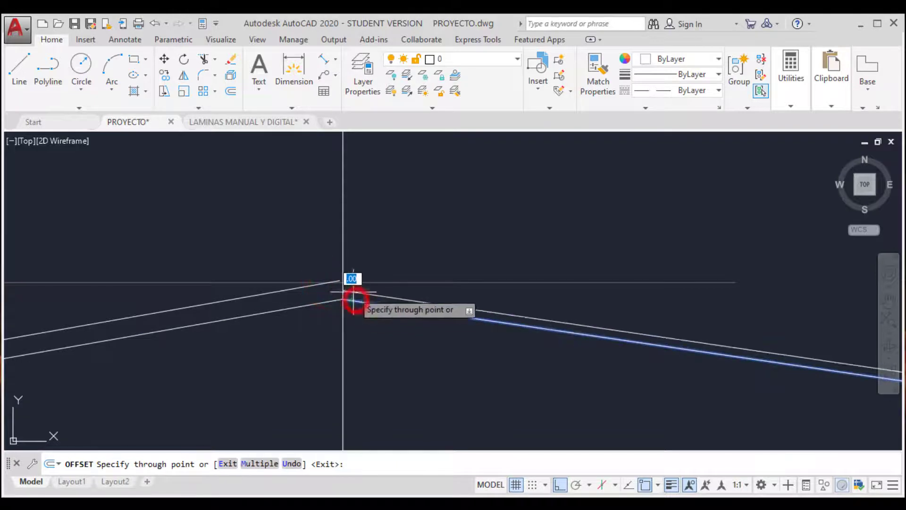
click(353, 282)
key(Return)
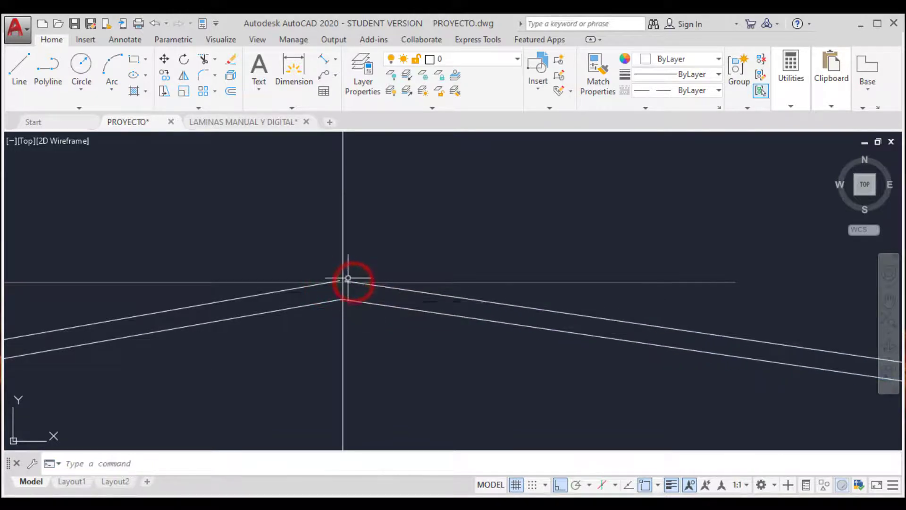
Step: Stretch the ridge ends of both new outer lines to the intersection of the vertical ridge guide and the ridge level line
scroll(349, 283, up, 5)
click(280, 289)
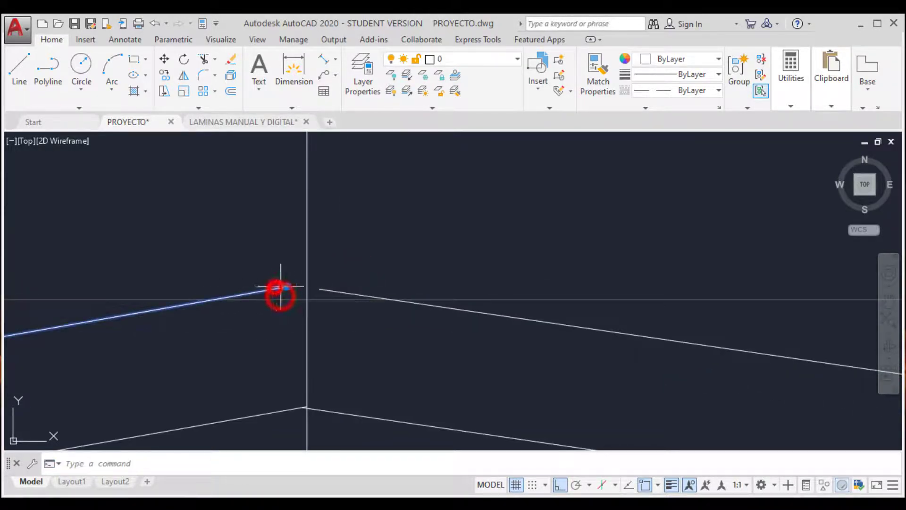
click(285, 286)
click(306, 300)
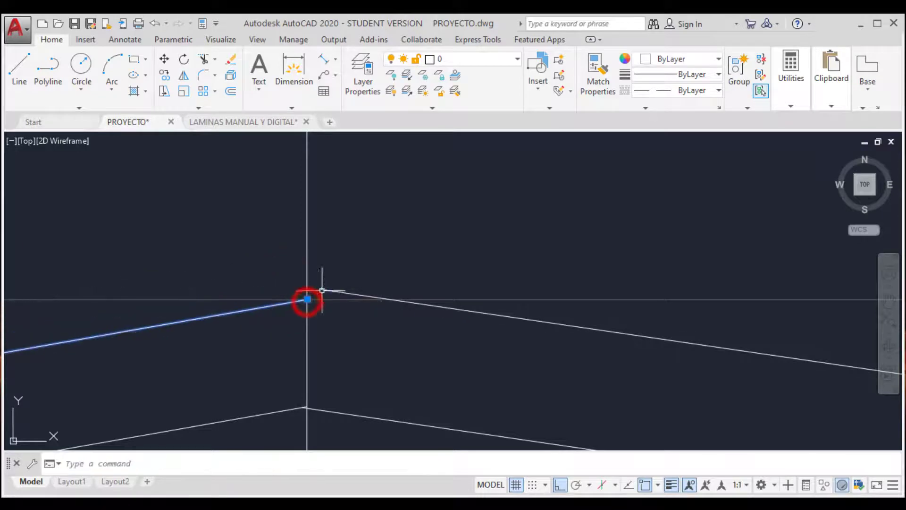
click(315, 291)
click(319, 290)
click(305, 300)
scroll(311, 306, down, 9)
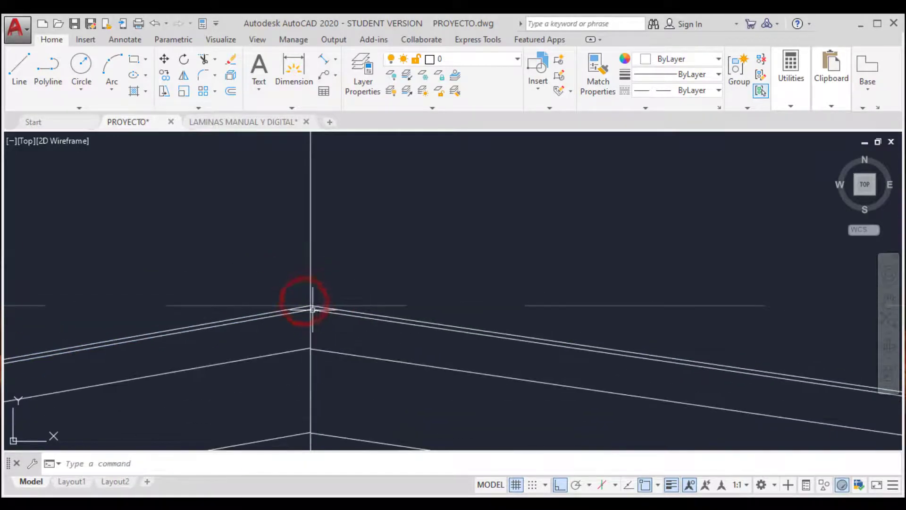
Step: Offset the vertical ridge guide to both sides by the same distance to mark the ridge cap width
scroll(275, 321, up, 1)
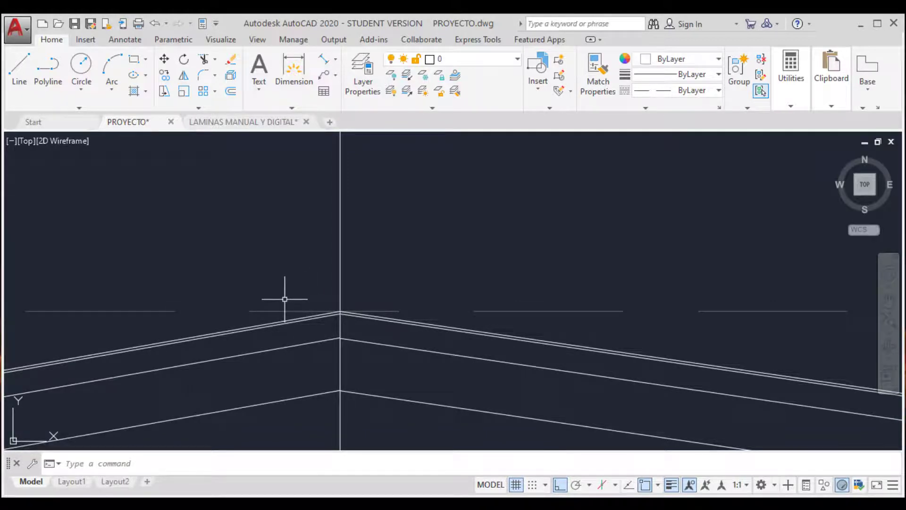
key(Return)
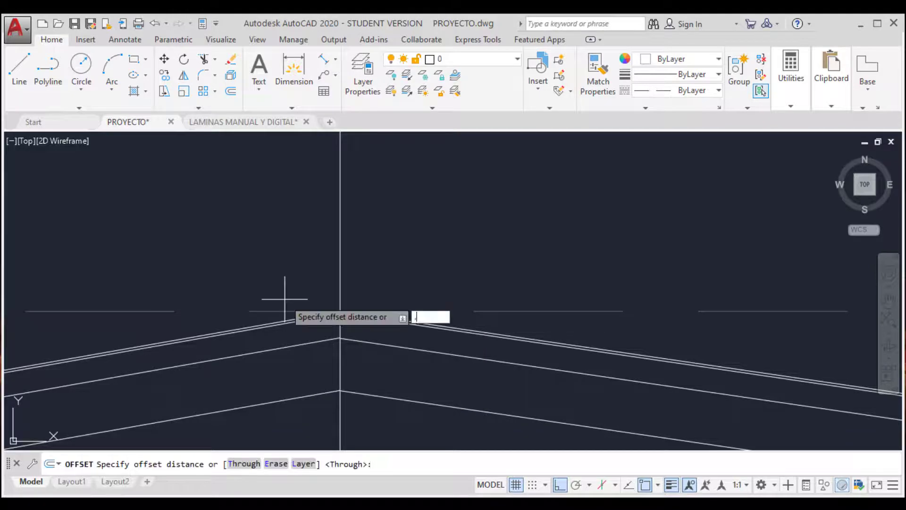
key(Return)
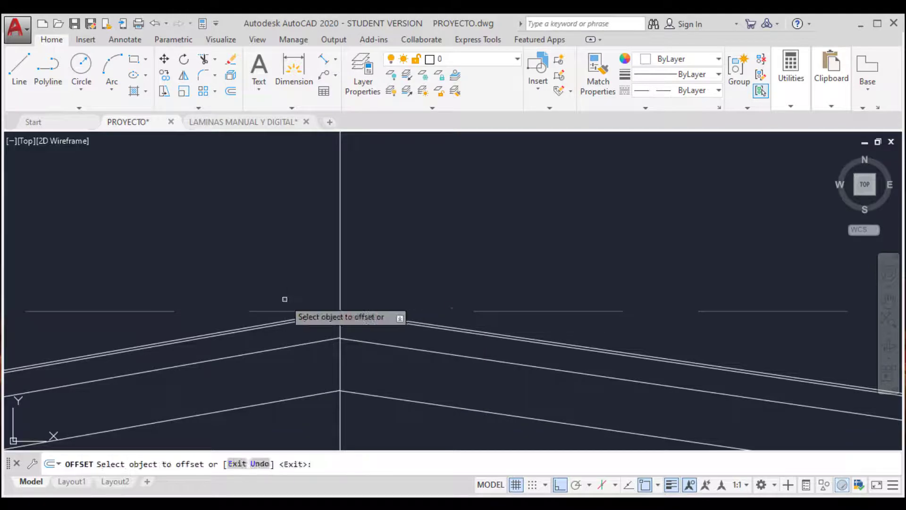
click(340, 272)
click(294, 273)
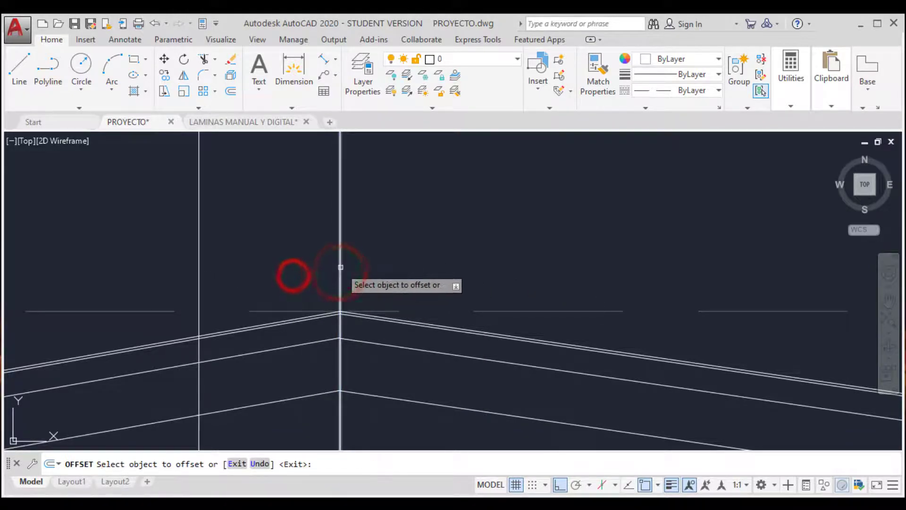
click(340, 265)
click(399, 275)
scroll(321, 259, down, 5)
key(Return)
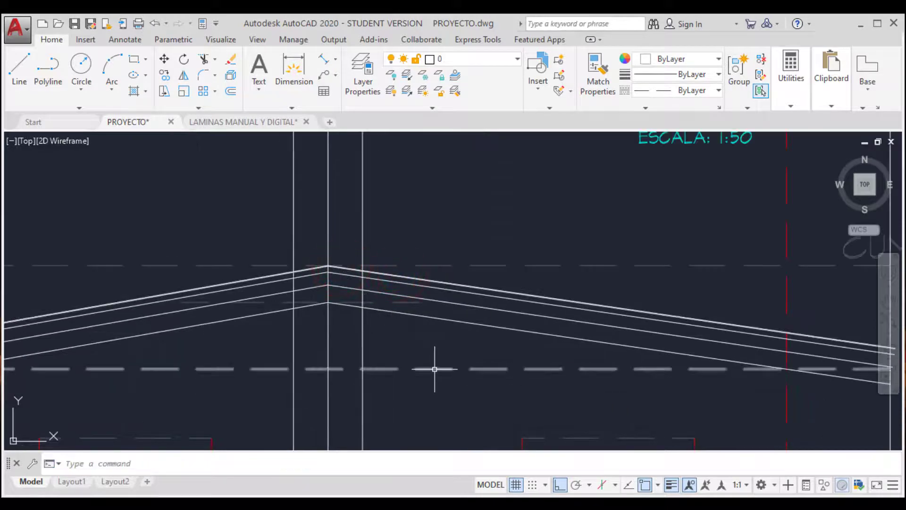
Step: Trim the right ridge cap guide above the roof and the outermost right slope line beyond that guide
text(tr)
key(Return)
key(Return)
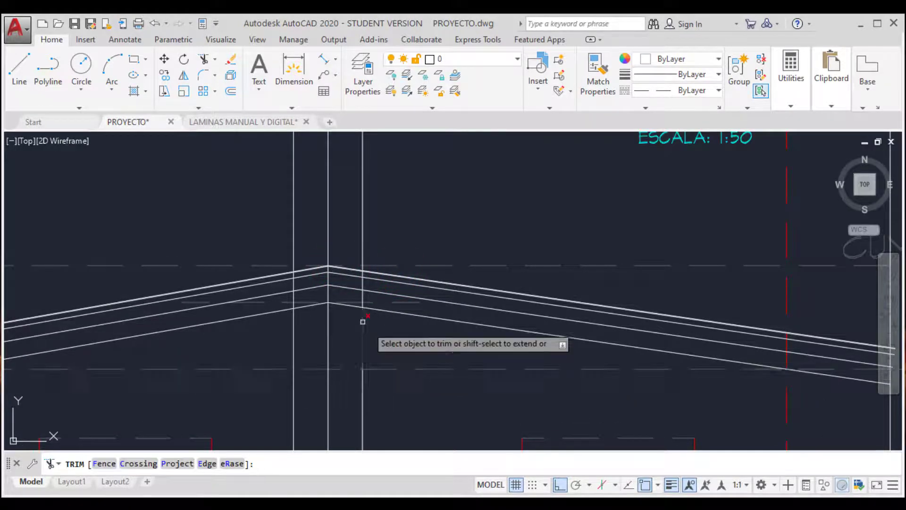
scroll(358, 264, up, 6)
click(445, 237)
click(360, 212)
scroll(406, 283, up, 3)
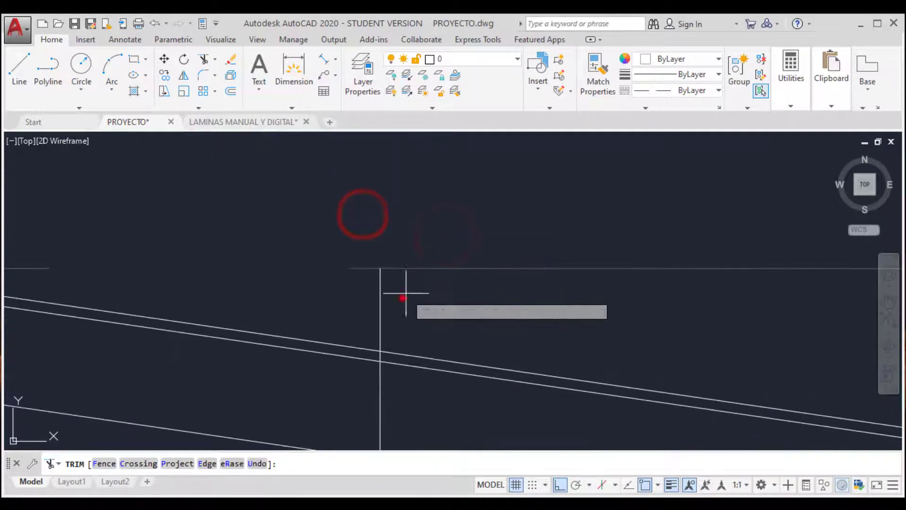
click(402, 298)
click(345, 294)
click(380, 328)
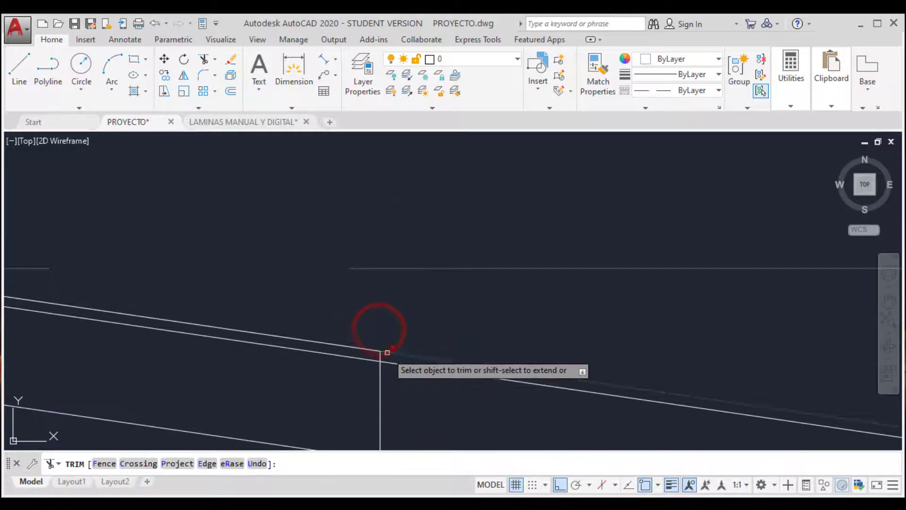
click(388, 352)
Step: Trim away the central vertical ridge guide above the roof peak
scroll(441, 293, down, 4)
scroll(207, 241, up, 2)
click(208, 242)
click(146, 224)
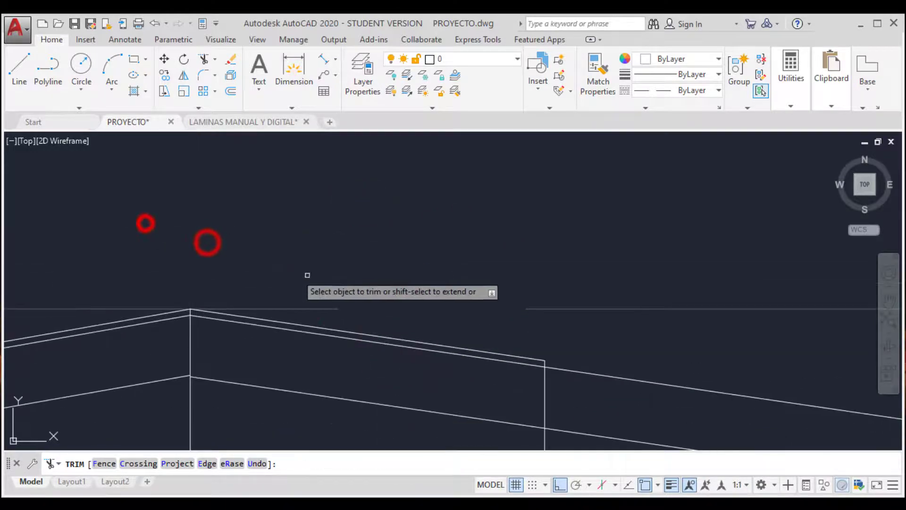
Step: Trim the left ridge cap guide just above the roof and the outermost left slope line beyond that guide
scroll(310, 277, down, 6)
scroll(184, 295, up, 6)
click(224, 295)
click(193, 288)
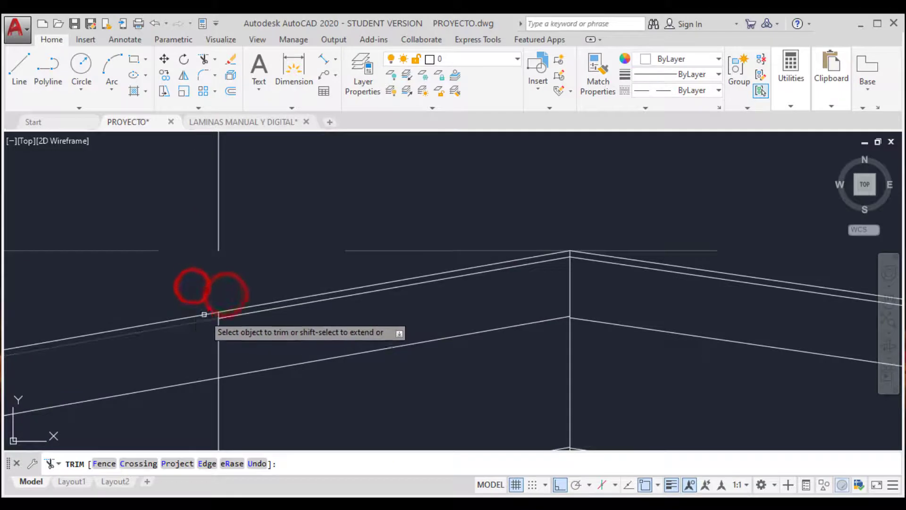
click(204, 313)
Step: Erase the leftover piece of the left ridge cap guide above the ridge level line
scroll(204, 313, down, 6)
key(Escape)
click(245, 253)
click(162, 200)
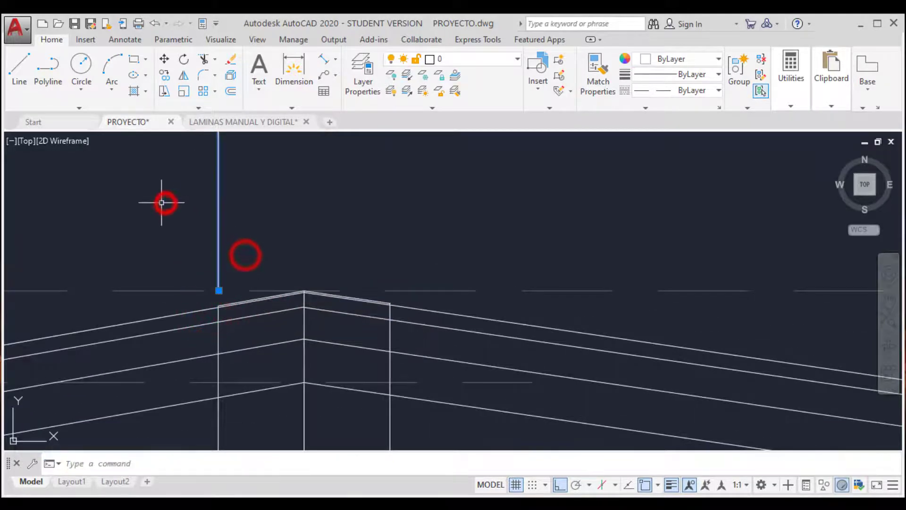
key(Delete)
Step: Trim both ridge cap guides between the second and third roof slope lines, keeping only the short cap end edges
scroll(190, 224, down, 3)
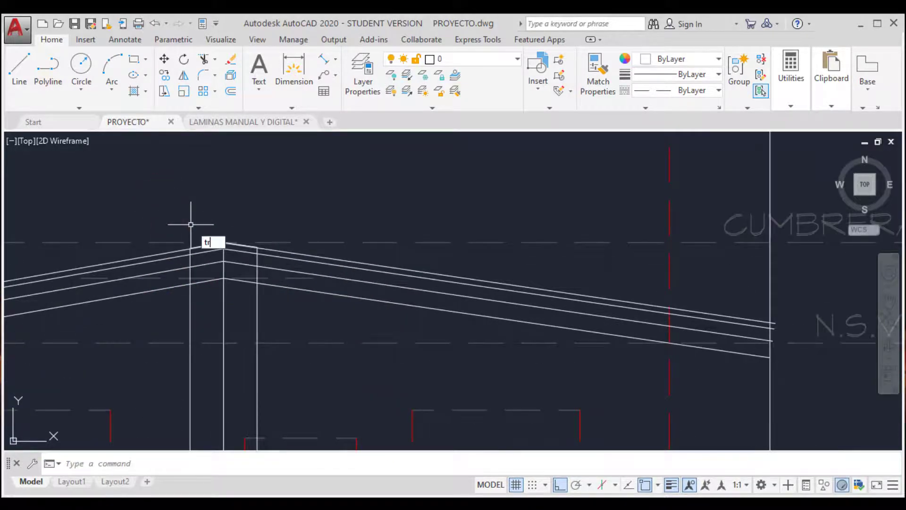
key(Return)
key(Return)
scroll(201, 255, up, 10)
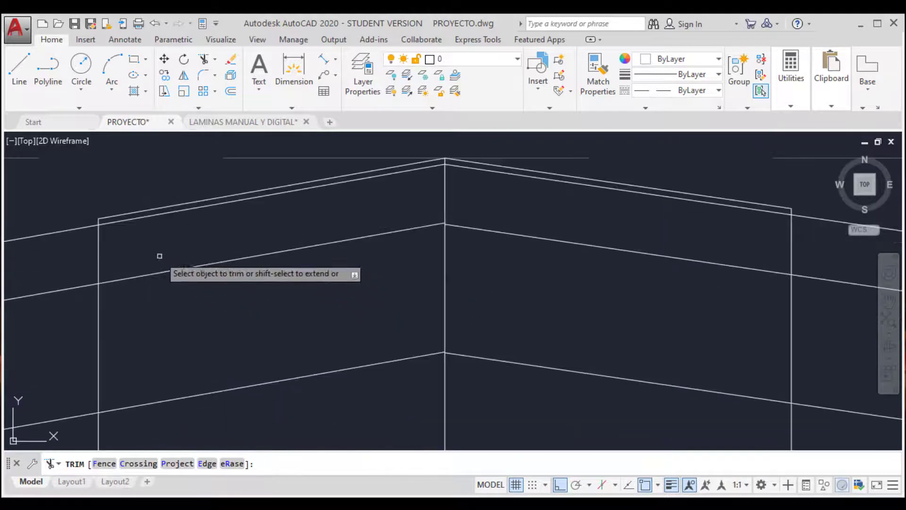
click(119, 250)
click(78, 243)
scroll(168, 232, down, 6)
scroll(279, 224, up, 4)
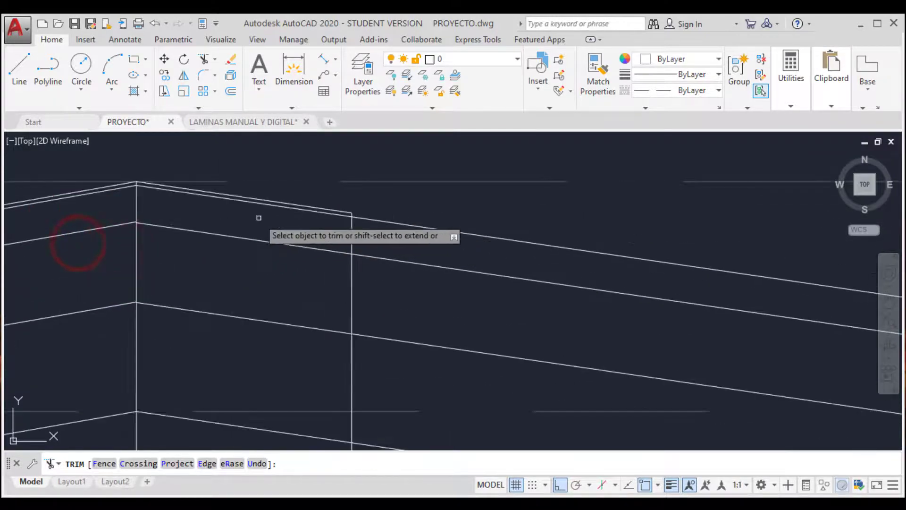
click(353, 230)
Step: Trim the central vertical ridge guide between the roof lines directly beneath the ridge cap
scroll(332, 219, down, 2)
scroll(319, 215, up, 2)
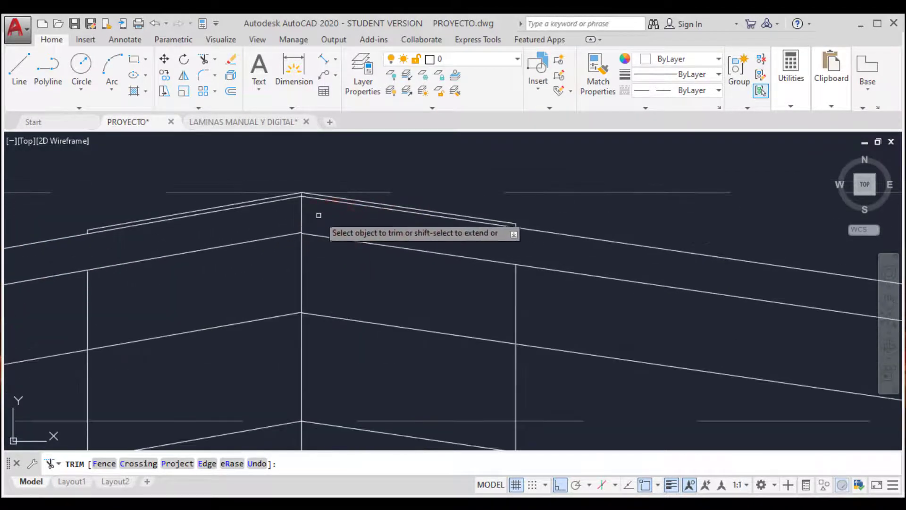
click(317, 217)
click(279, 210)
scroll(287, 208, down, 4)
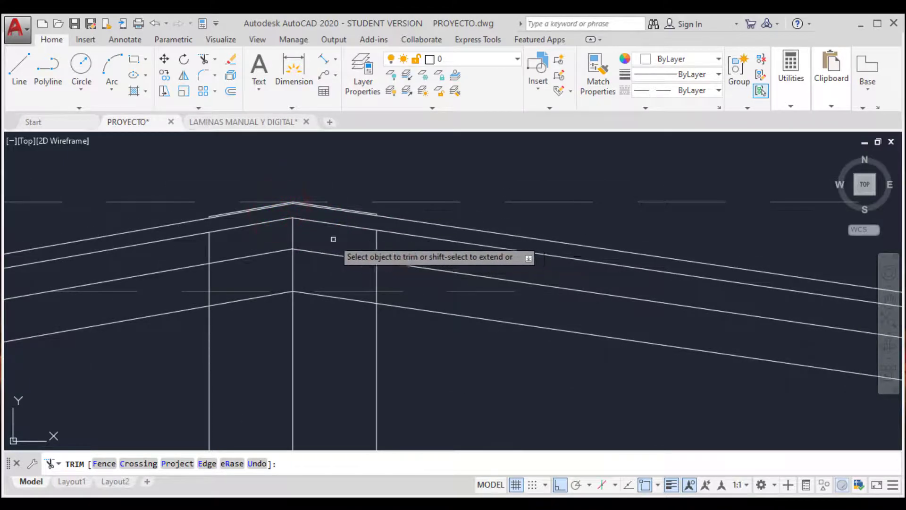
Step: Erase the three remaining vertical guides below the ridge: the central one and both ridge cap guides
scroll(334, 239, down, 3)
scroll(341, 242, up, 3)
key(Escape)
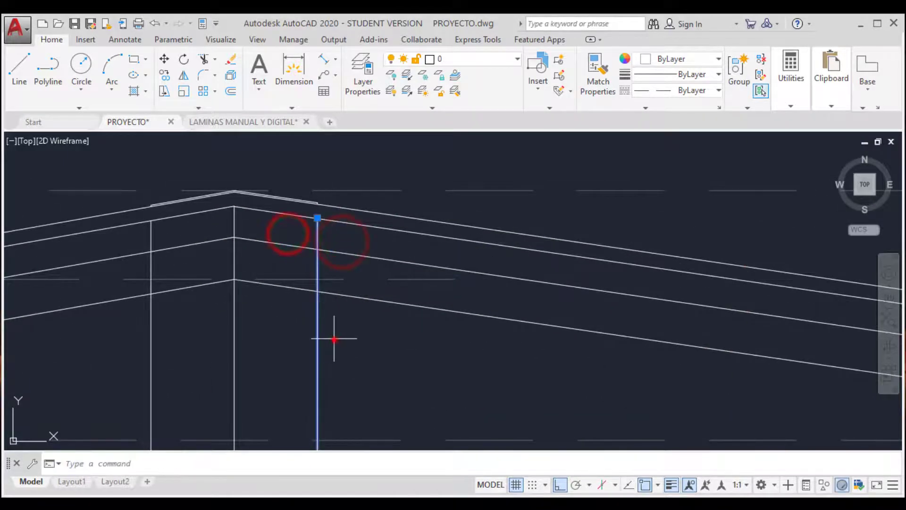
click(334, 341)
click(139, 361)
key(Delete)
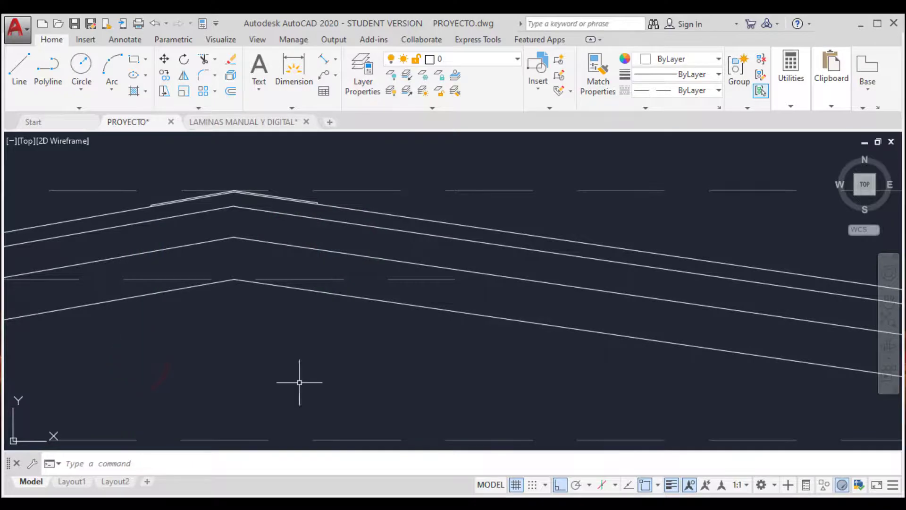
Step: Examine the roof's right eave end, where the slope lines meet the vertical projection line
scroll(299, 381, down, 3)
scroll(362, 289, up, 3)
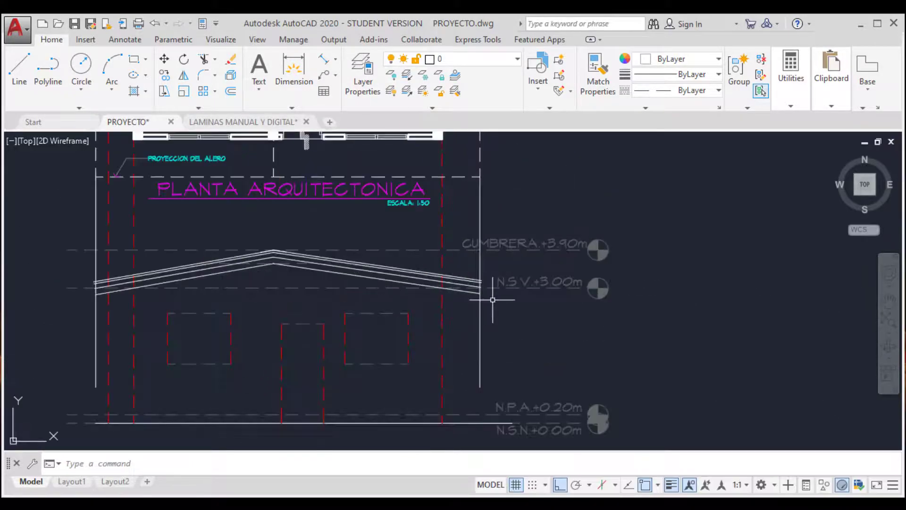
scroll(493, 300, up, 4)
scroll(472, 259, up, 3)
scroll(416, 283, down, 3)
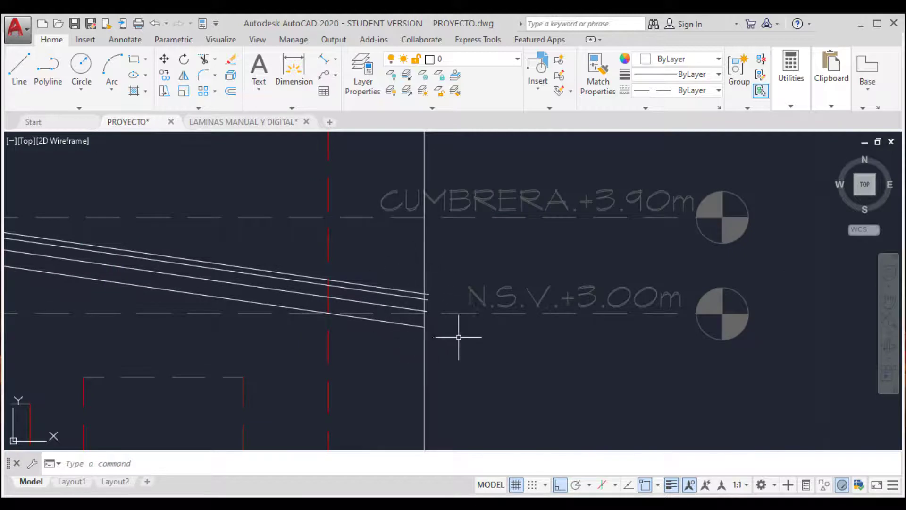
scroll(417, 297, down, 2)
scroll(410, 285, up, 4)
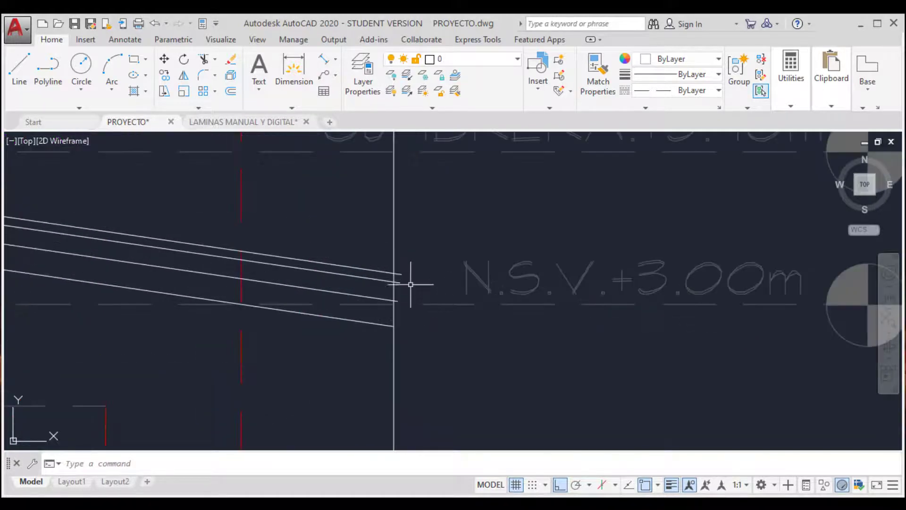
scroll(323, 295, down, 5)
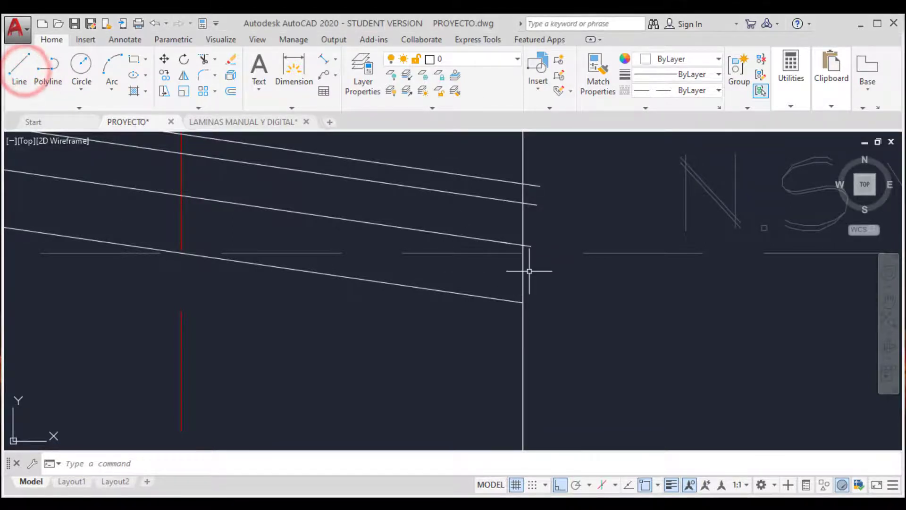
Step: Draw a line from the top slope line's intersection with the right vertical eave guide, perpendicular to the slope line below
scroll(548, 217, up, 2)
scroll(453, 228, down, 2)
scroll(453, 228, up, 4)
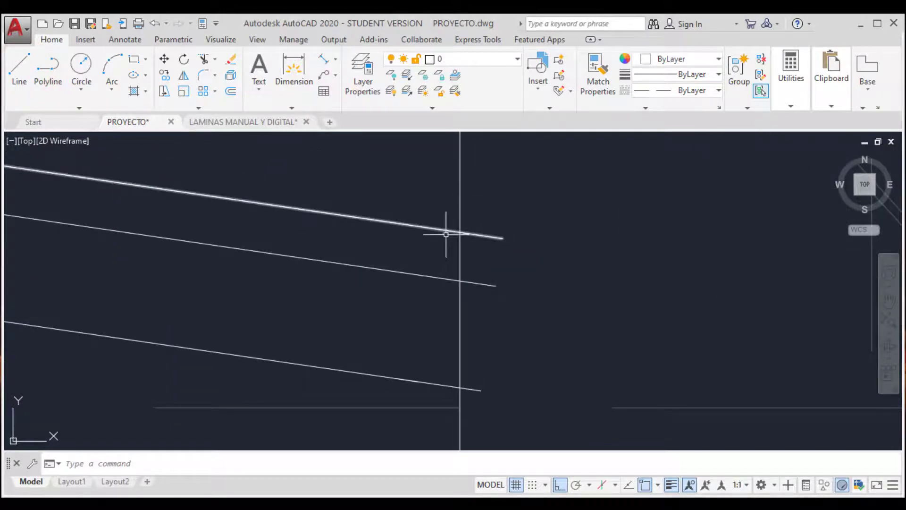
click(21, 64)
scroll(451, 217, down, 3)
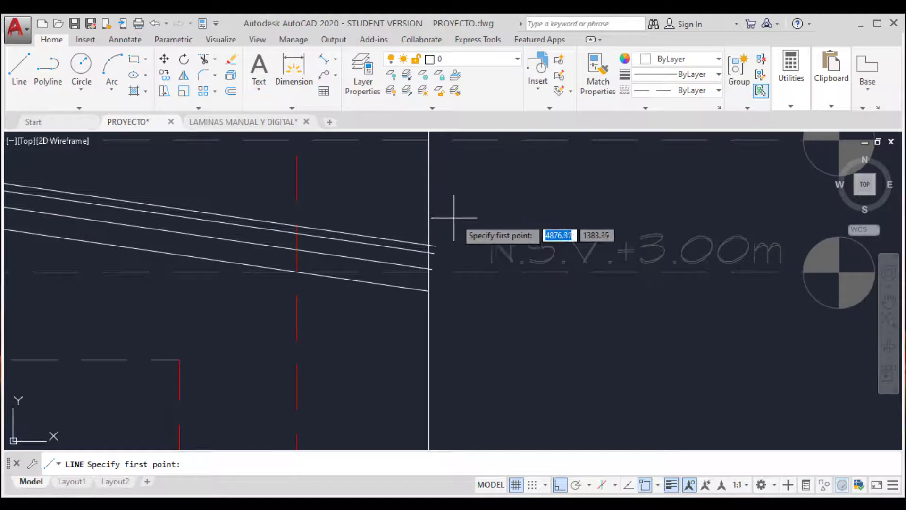
scroll(445, 309, down, 3)
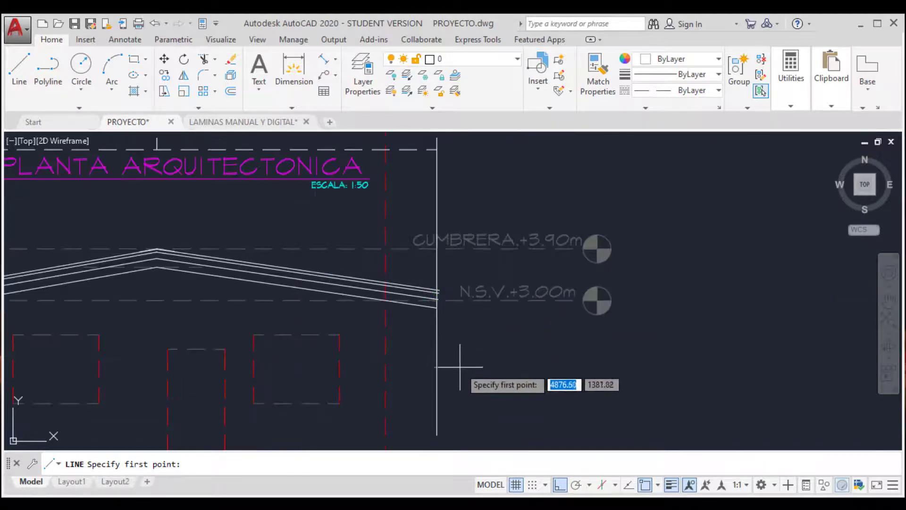
scroll(424, 302, up, 6)
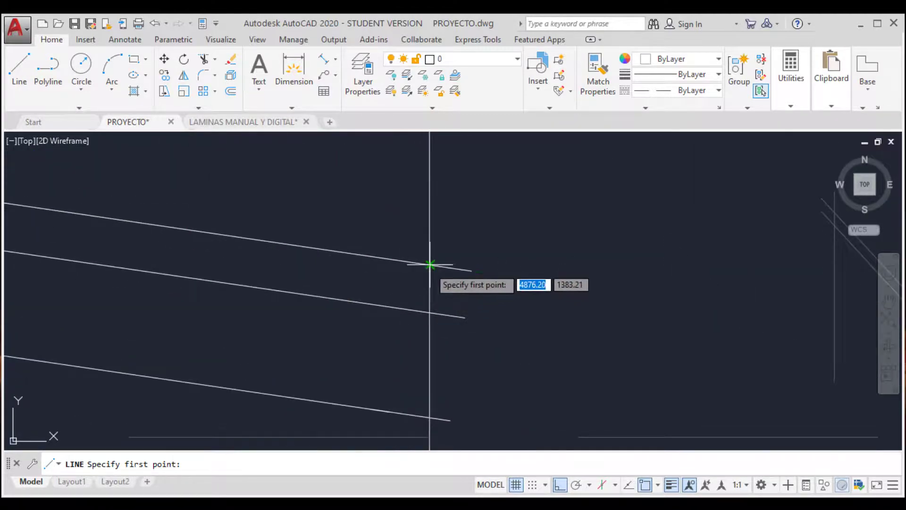
click(429, 267)
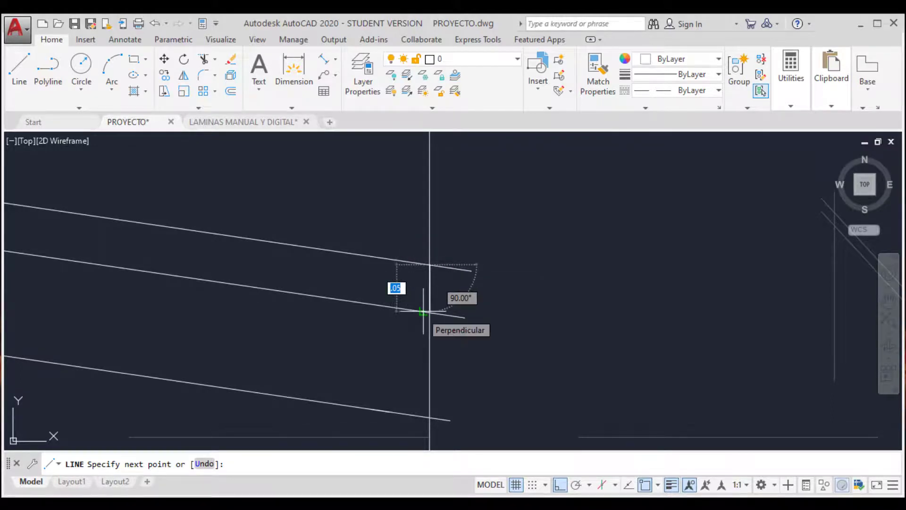
scroll(423, 311, up, 4)
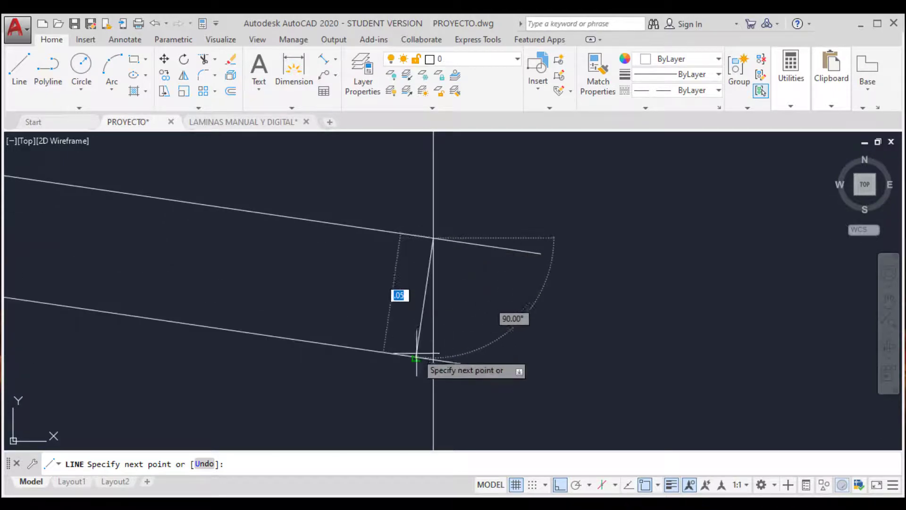
click(416, 357)
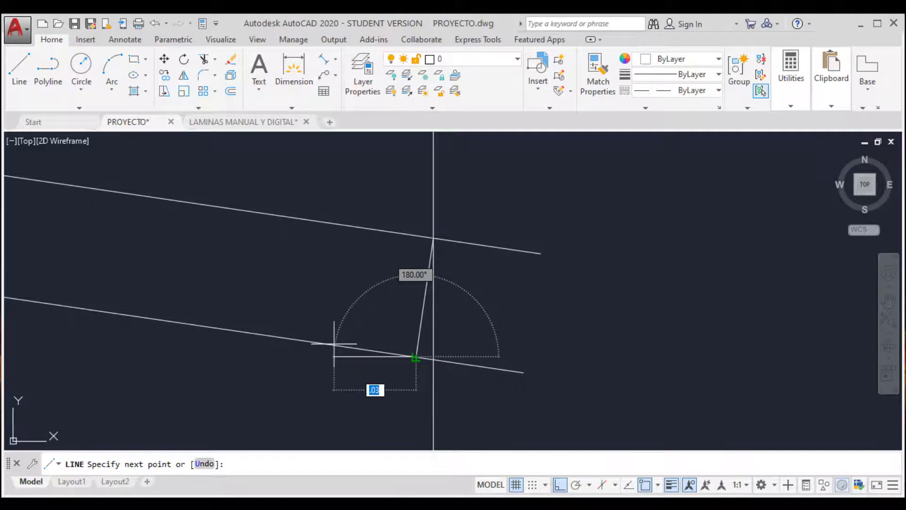
Step: Turn ortho off and continue the eave profile with a short inward setback along the second slope line and a perpendicular to the third
key(F8)
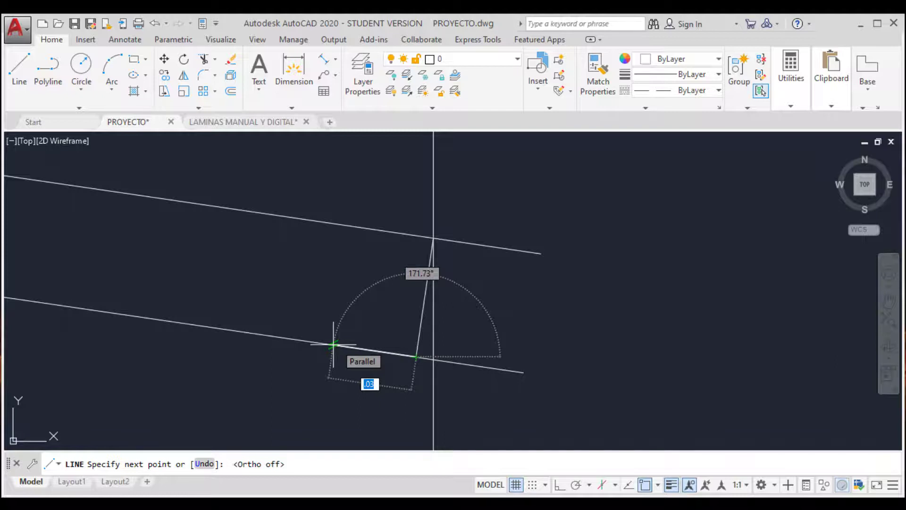
key(Return)
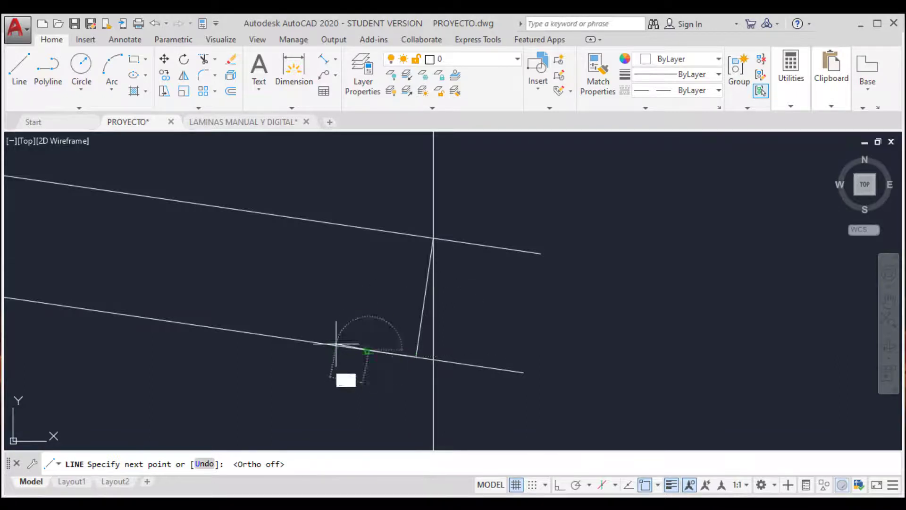
scroll(368, 288, down, 2)
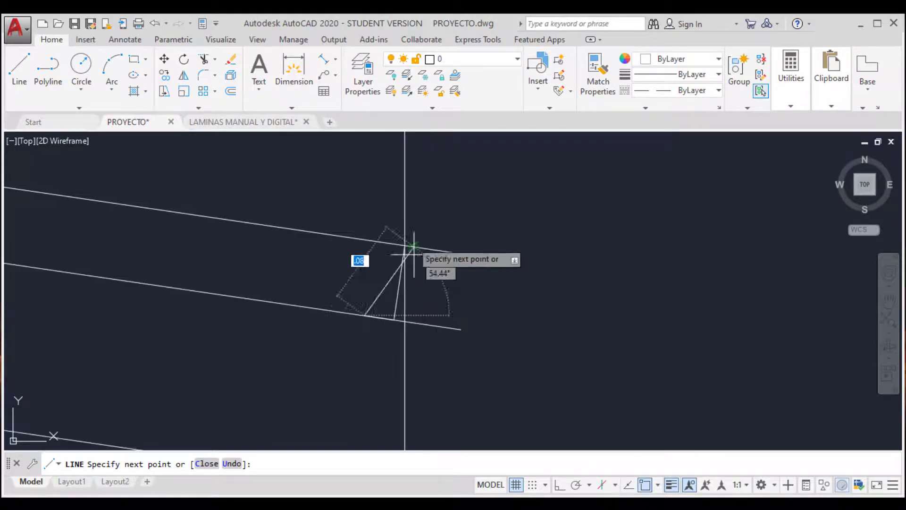
scroll(364, 239, down, 2)
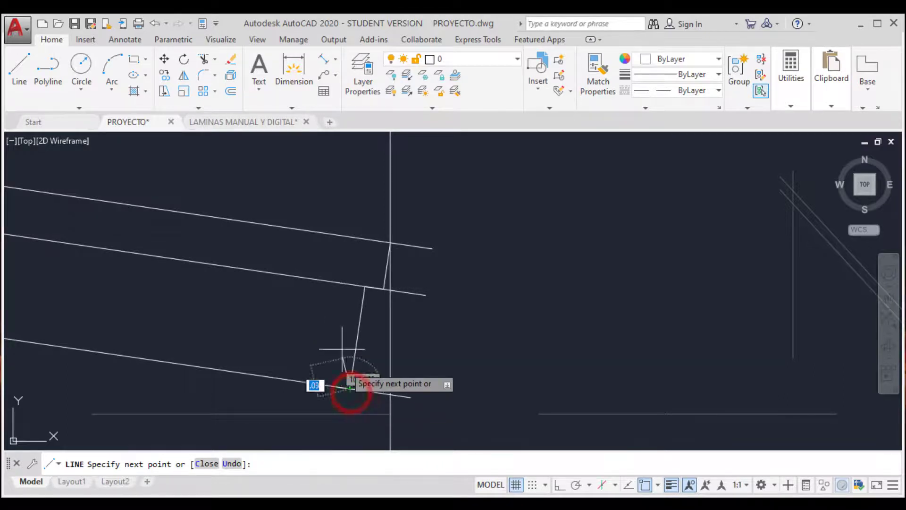
Step: Finish the stepped eave profile with a 0.02 setback along the third slope line and a perpendicular to the lowest slope line
scroll(360, 303, down, 4)
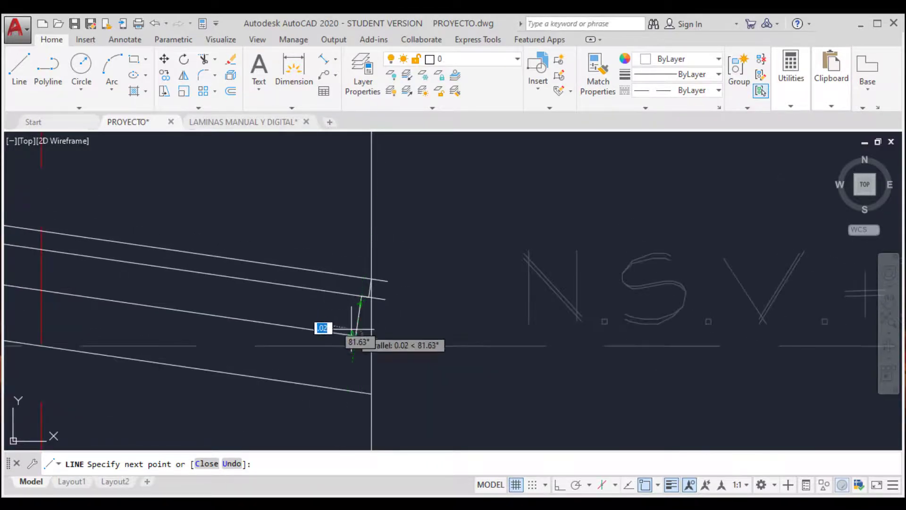
scroll(349, 330, up, 4)
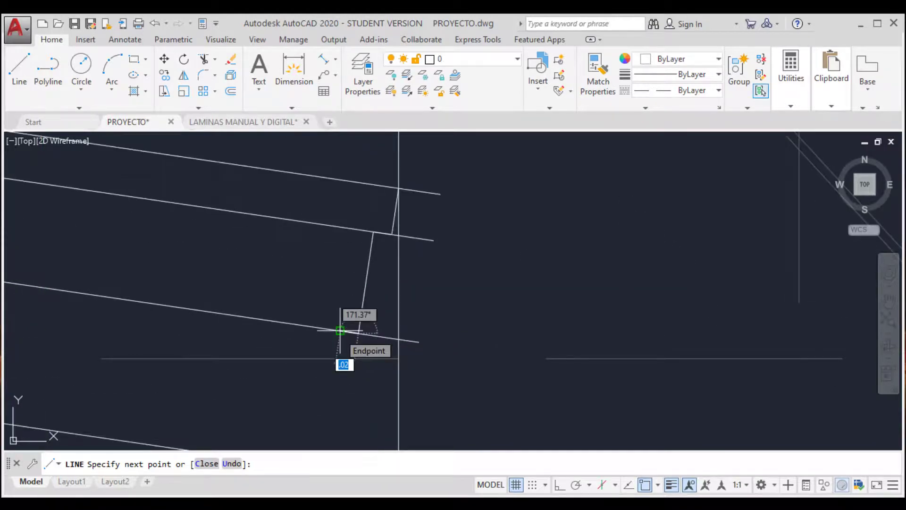
click(339, 331)
scroll(340, 331, down, 4)
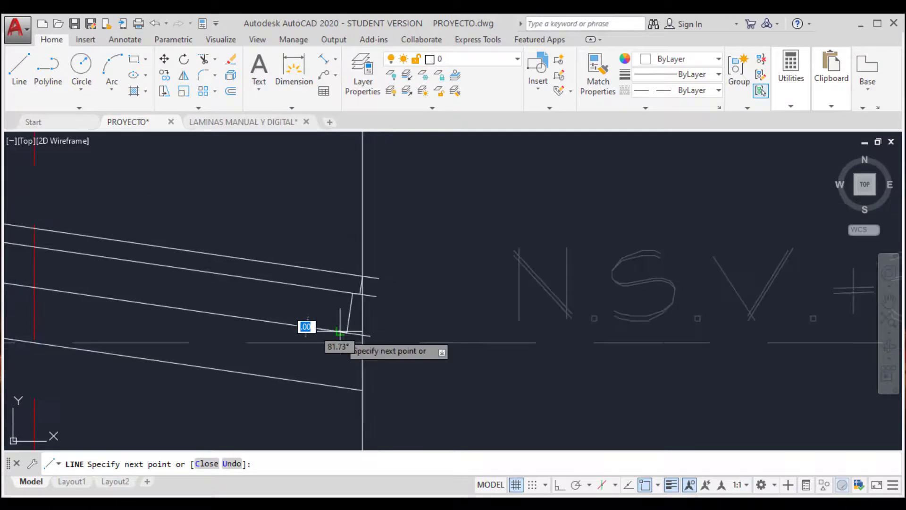
click(331, 386)
key(Escape)
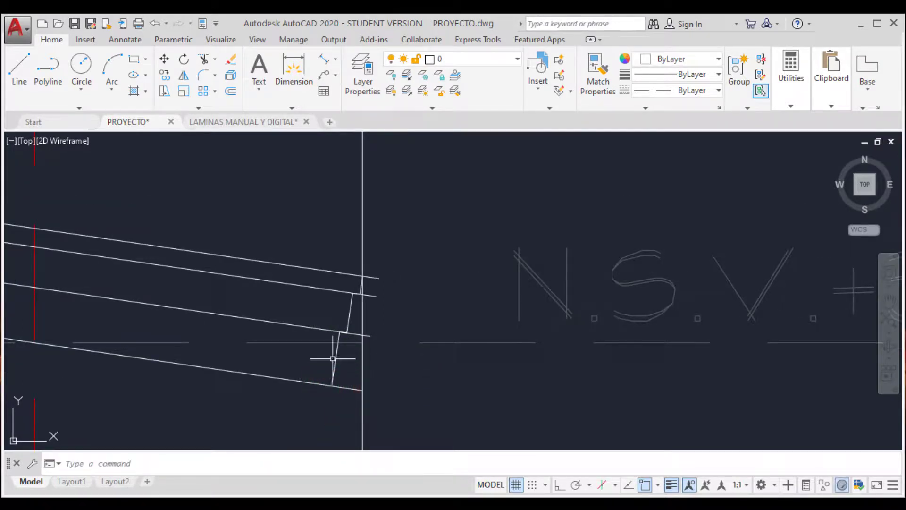
Step: Trim the ends of the upper slope lines that overshoot the right vertical eave guide
scroll(332, 299, down, 4)
scroll(339, 326, up, 4)
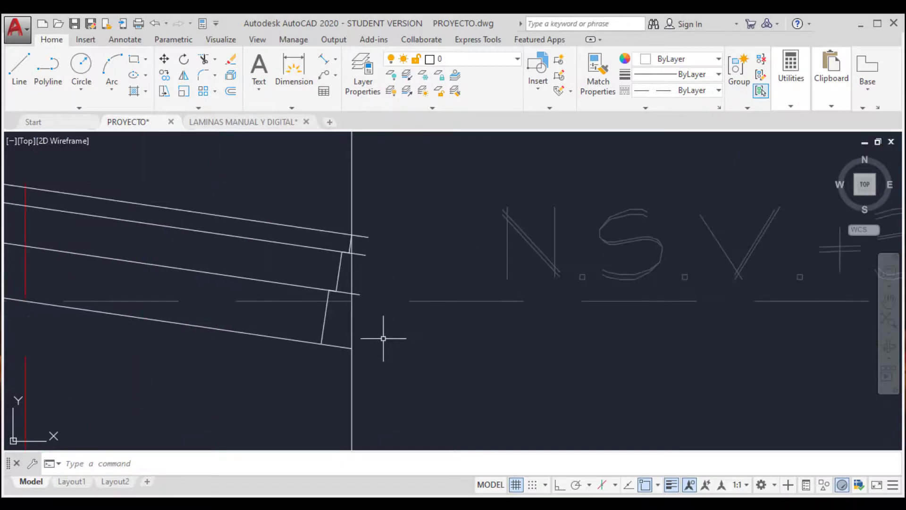
scroll(342, 326, down, 3)
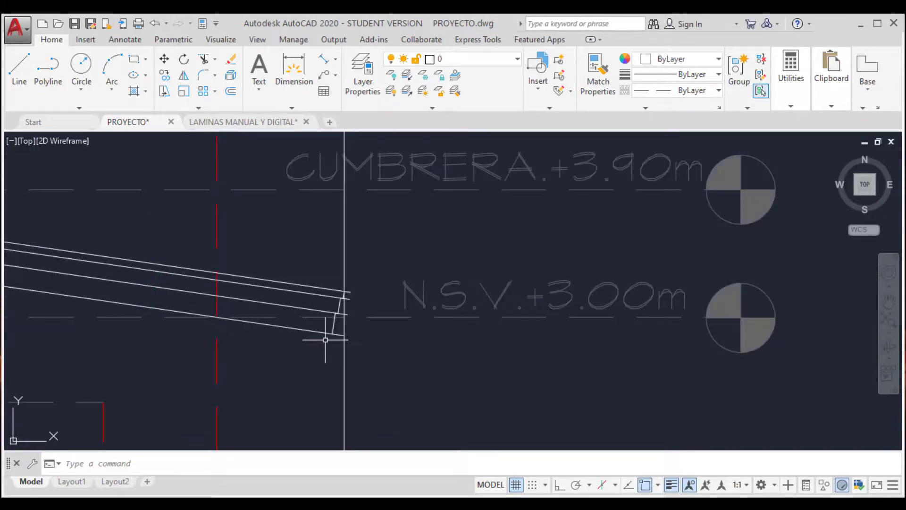
scroll(334, 318, up, 4)
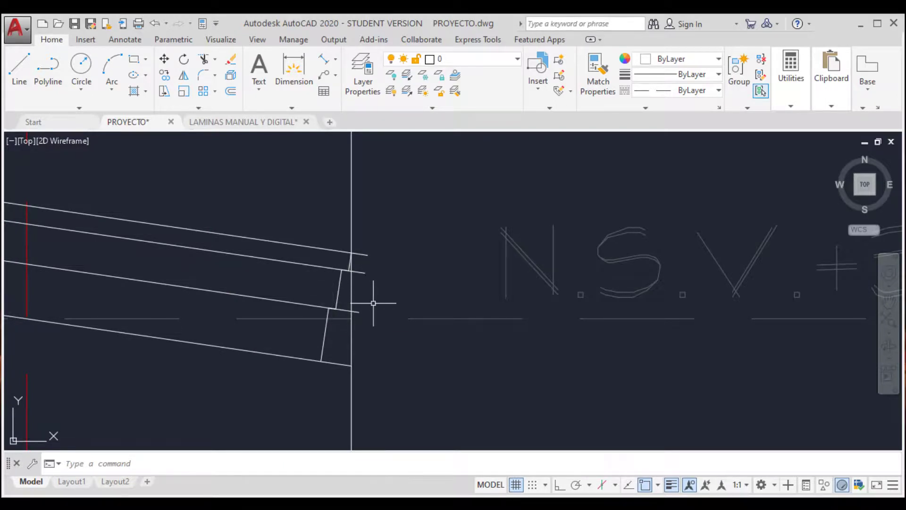
key(Return)
key(Return)
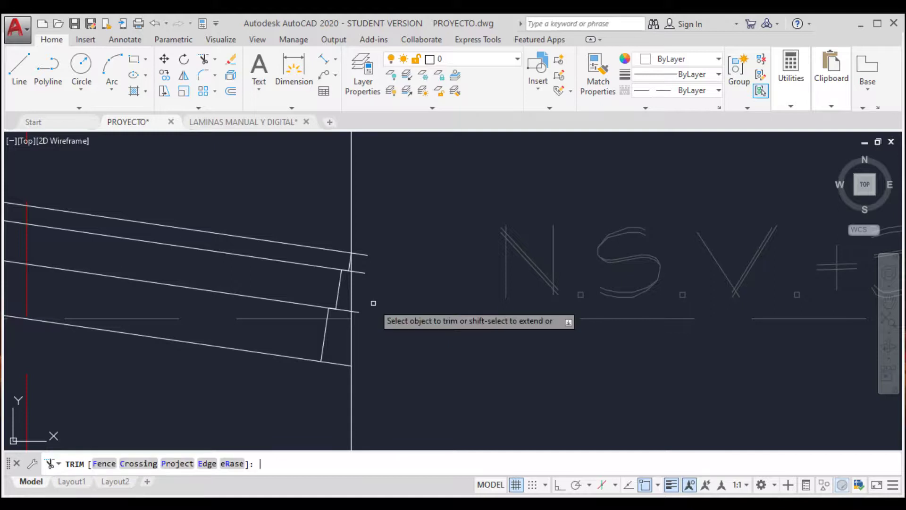
click(372, 303)
click(361, 240)
scroll(360, 283, up, 2)
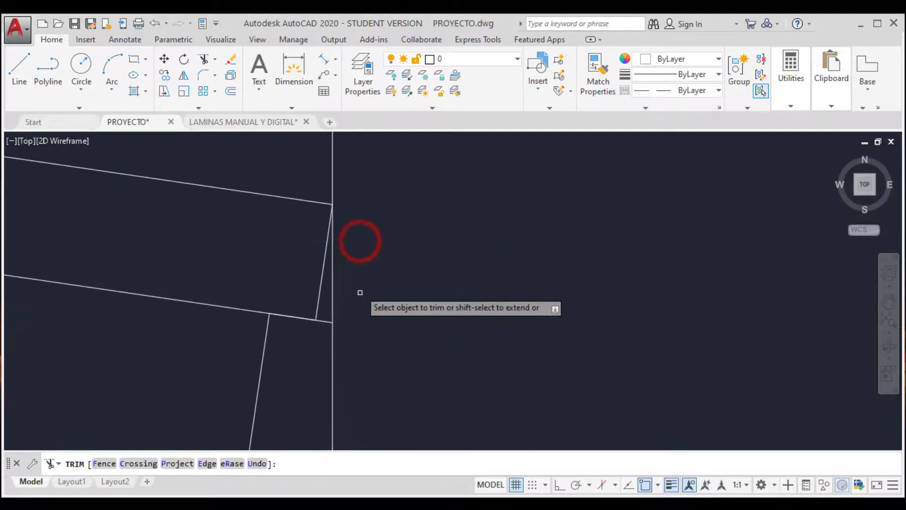
Step: Trim the second and third slope lines back to the outer corners of the stepped eave profile
click(329, 319)
scroll(325, 323, down, 2)
scroll(345, 318, up, 2)
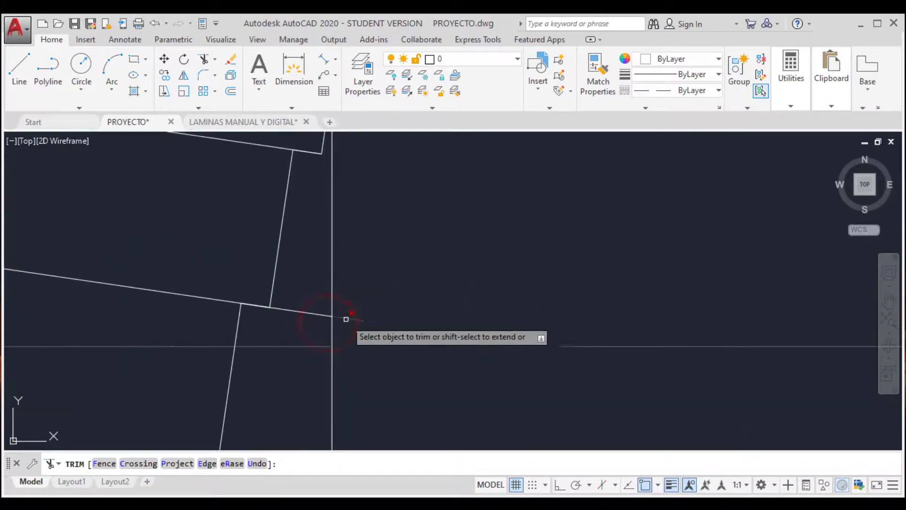
click(309, 324)
click(291, 285)
Step: Trim the lowest right slope line back to the outer corner of the stepped eave profile and end the trimming
scroll(302, 272, down, 3)
scroll(309, 346, up, 2)
click(310, 337)
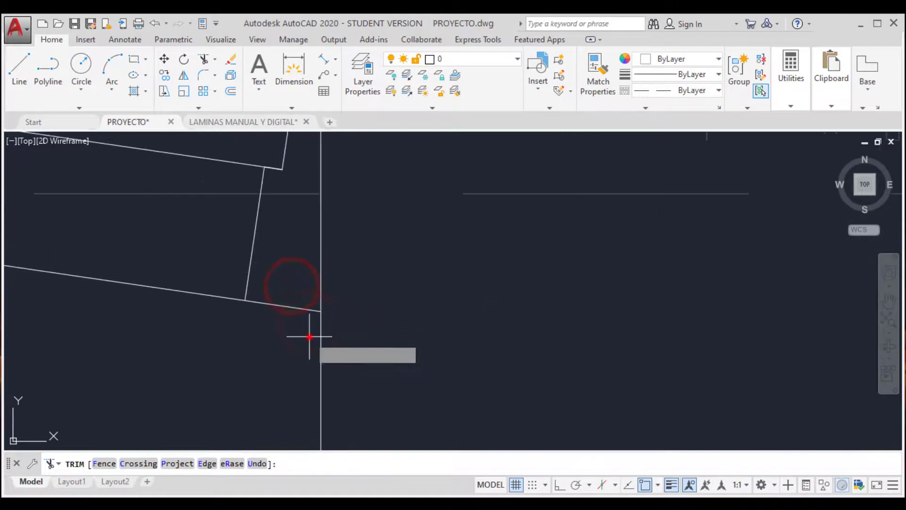
click(278, 284)
scroll(342, 366, down, 3)
key(Return)
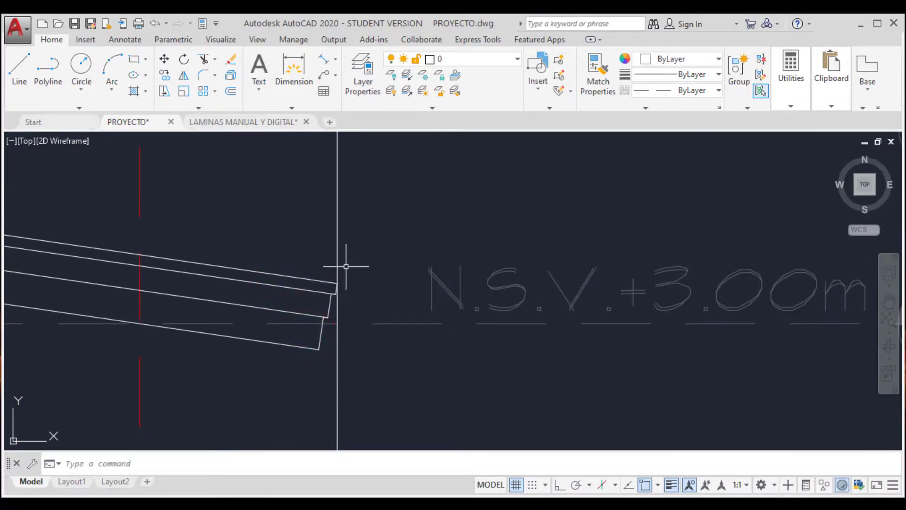
Step: Trim away the lowest right slope line between the ridge and the right wall's vertical projection line, keeping the eave overhang portion
scroll(373, 304, down, 2)
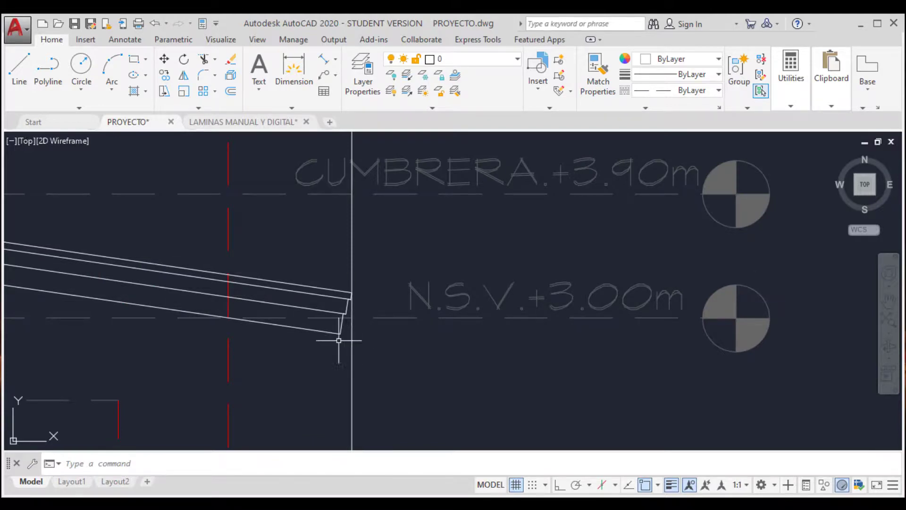
scroll(339, 340, down, 3)
scroll(314, 348, up, 1)
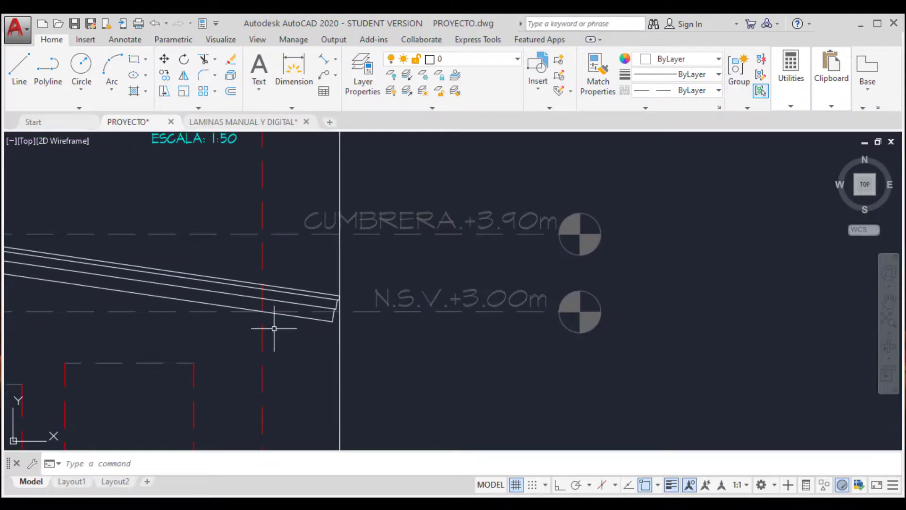
scroll(286, 302, down, 3)
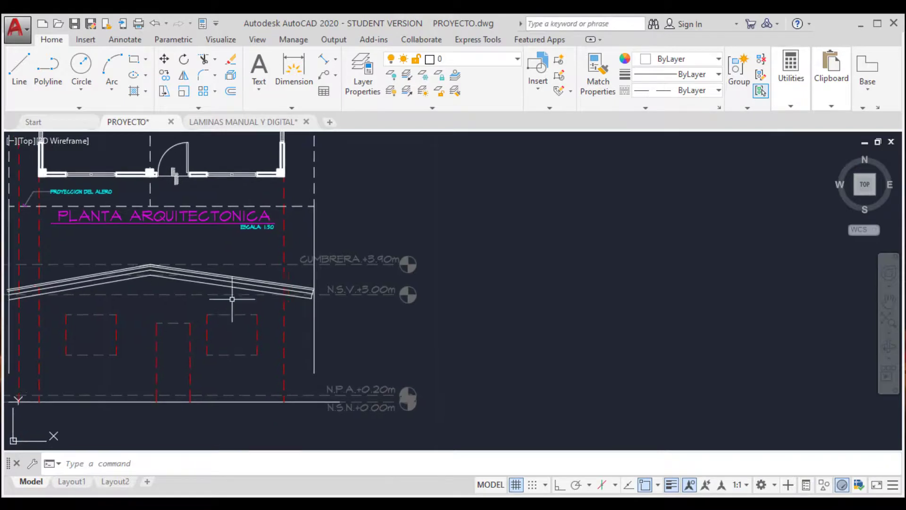
scroll(222, 304, up, 2)
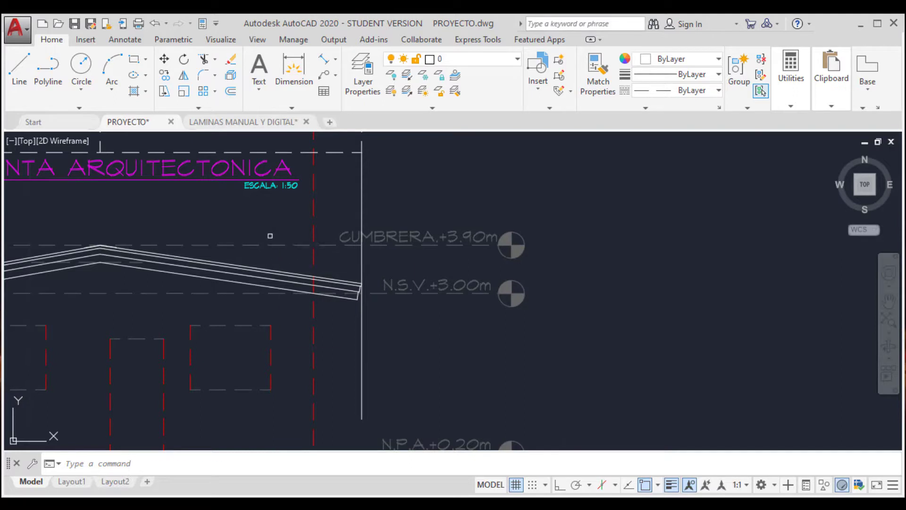
text(tr)
key(Return)
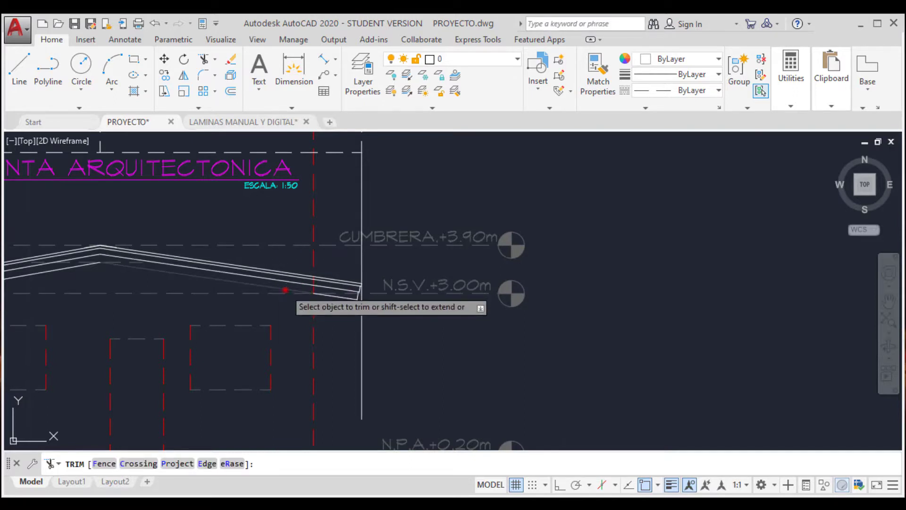
click(285, 290)
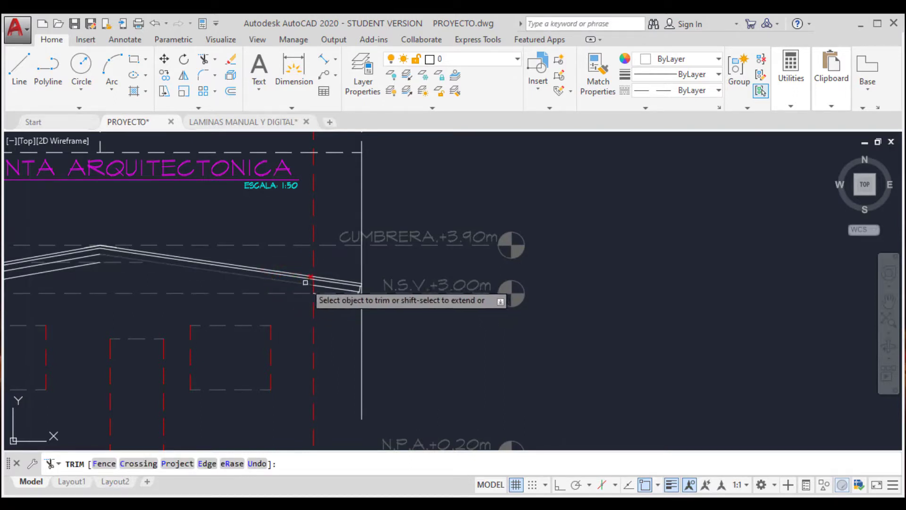
Step: Trim away the lowest left slope line between the left wall's projection line and the ridge, keeping the eave overhang portion
scroll(307, 283, up, 4)
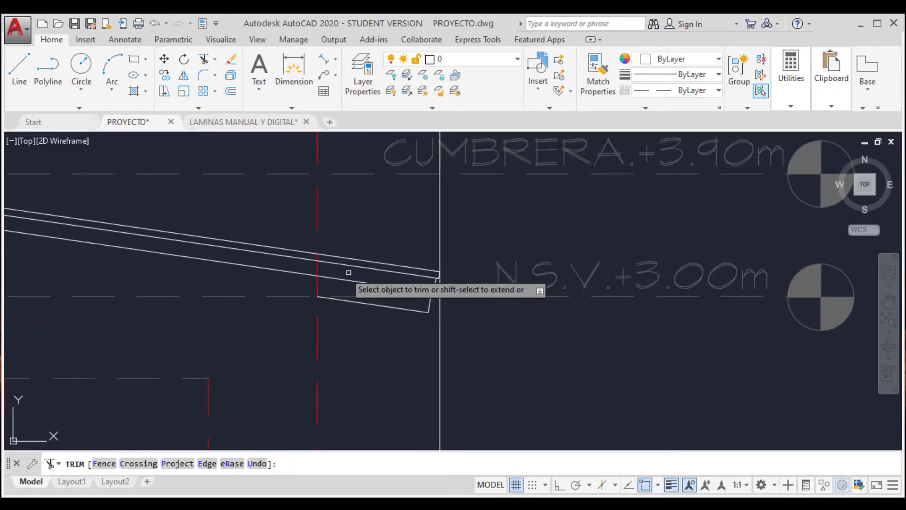
scroll(375, 282, down, 2)
scroll(335, 281, down, 2)
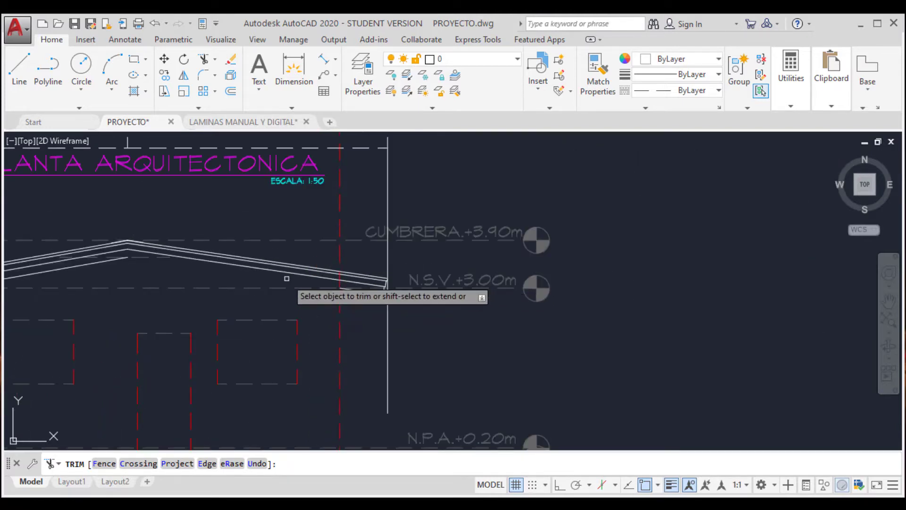
click(347, 296)
scroll(373, 307, down, 2)
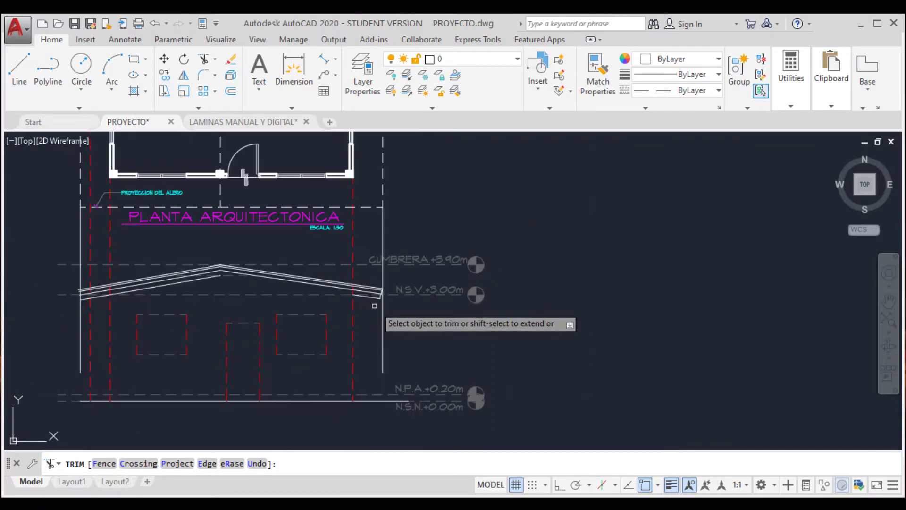
scroll(112, 313, up, 2)
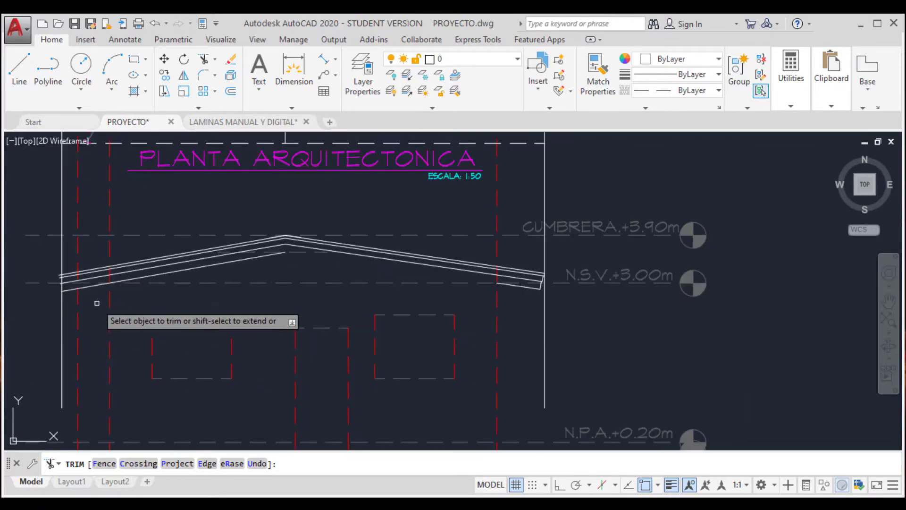
click(119, 283)
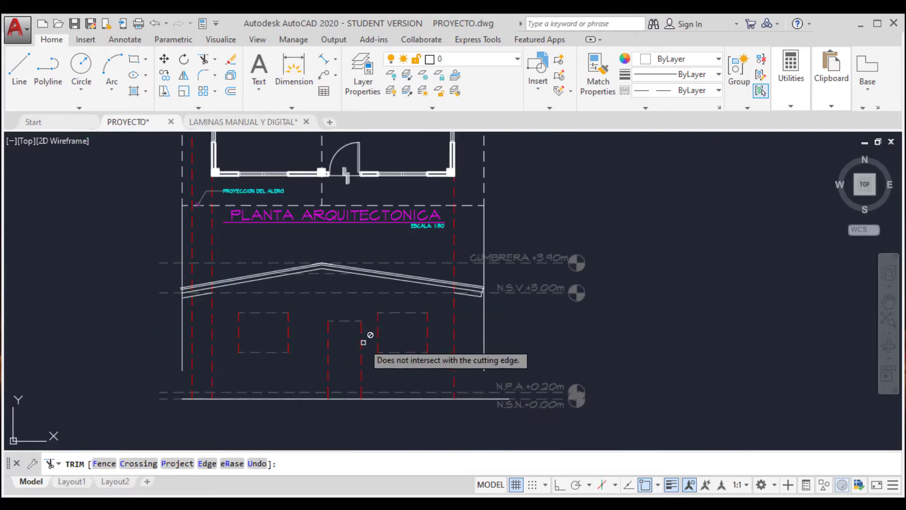
scroll(368, 338, down, 2)
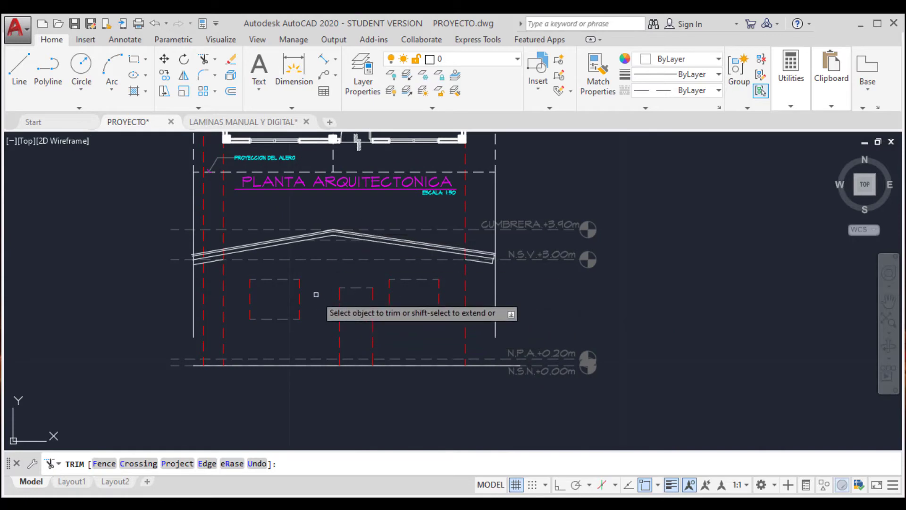